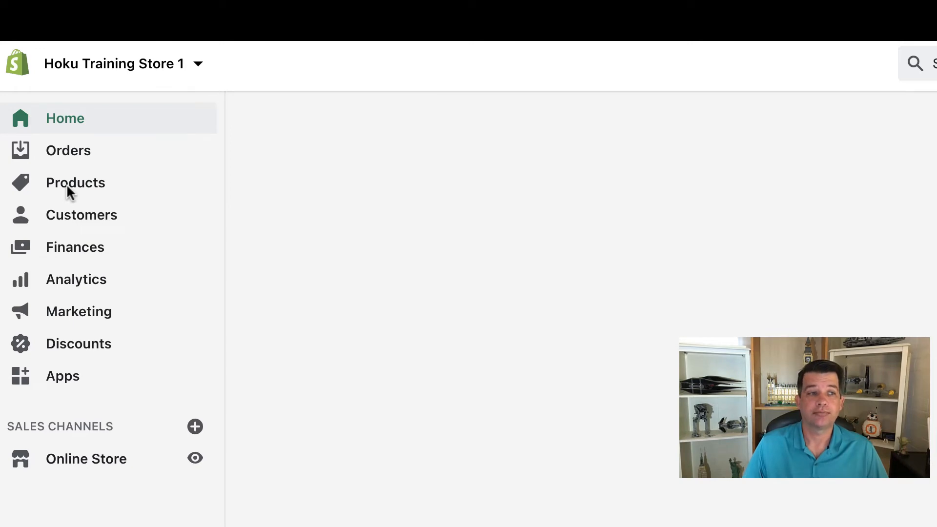
Step: Open the store's product list and start adding a new product
click(70, 190)
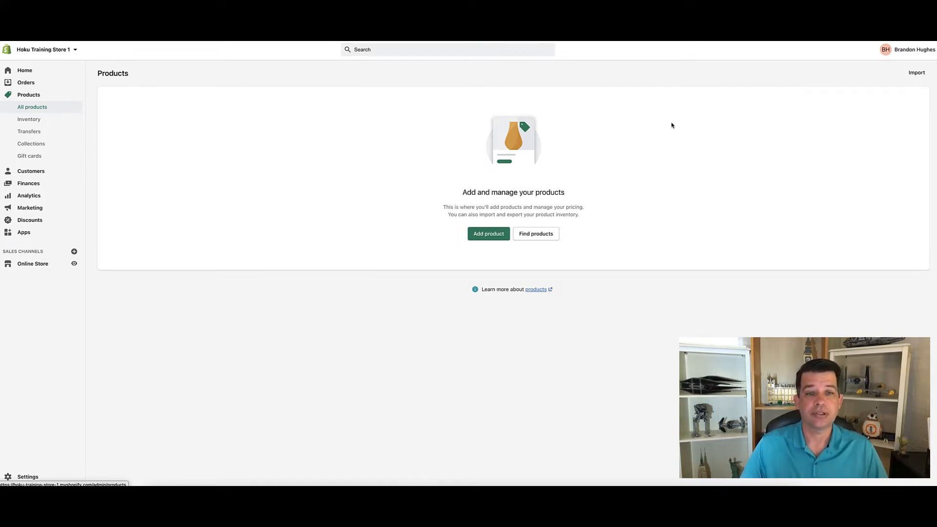
click(486, 238)
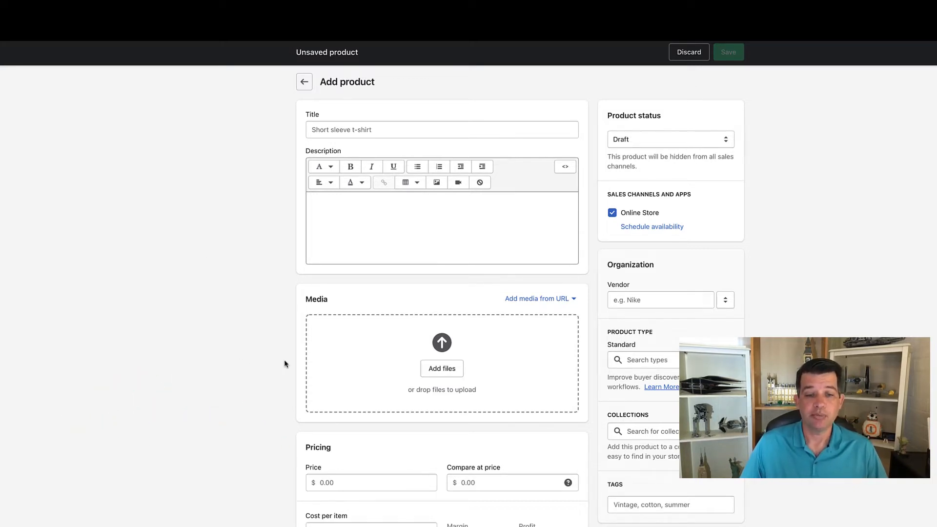
Step: Review the blank product form's media, pricing, inventory, shipping and variants sections, including the available weight units
scroll(283, 363, down, 1)
scroll(284, 364, down, 3)
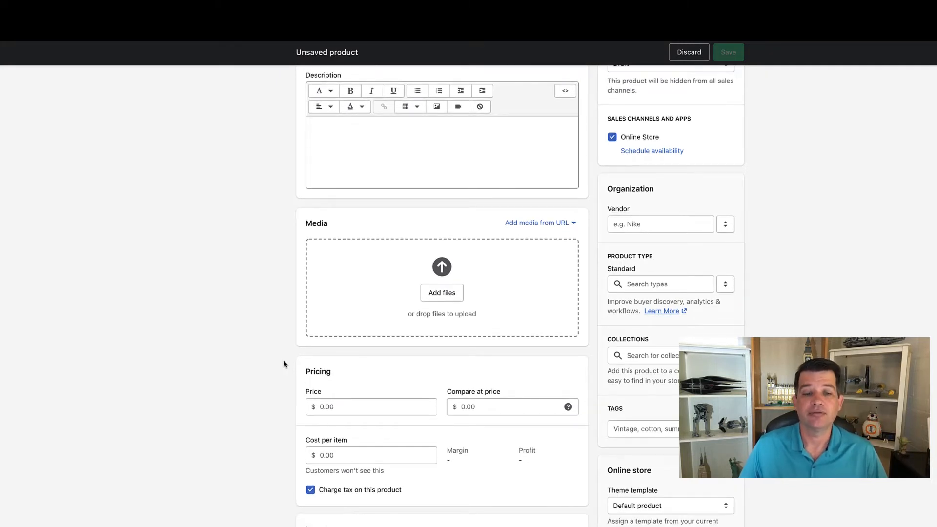
scroll(274, 364, down, 5)
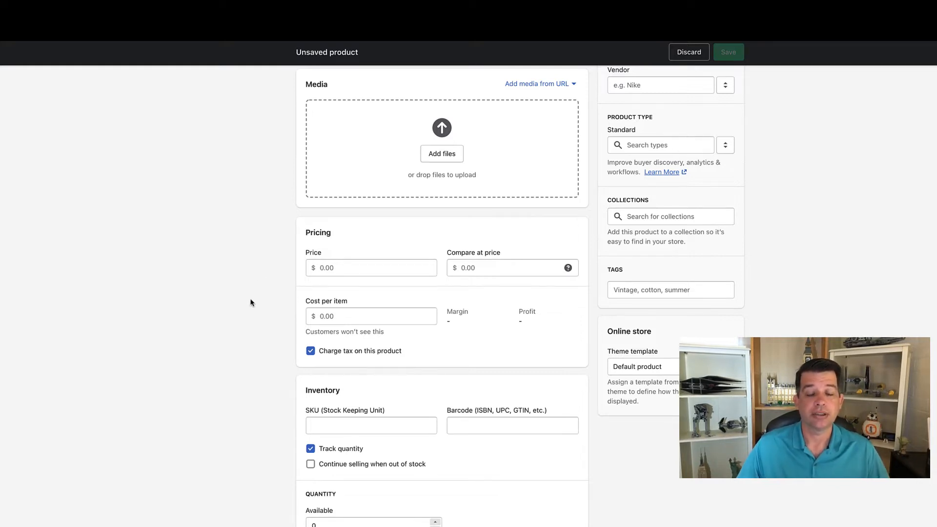
scroll(232, 350, down, 3)
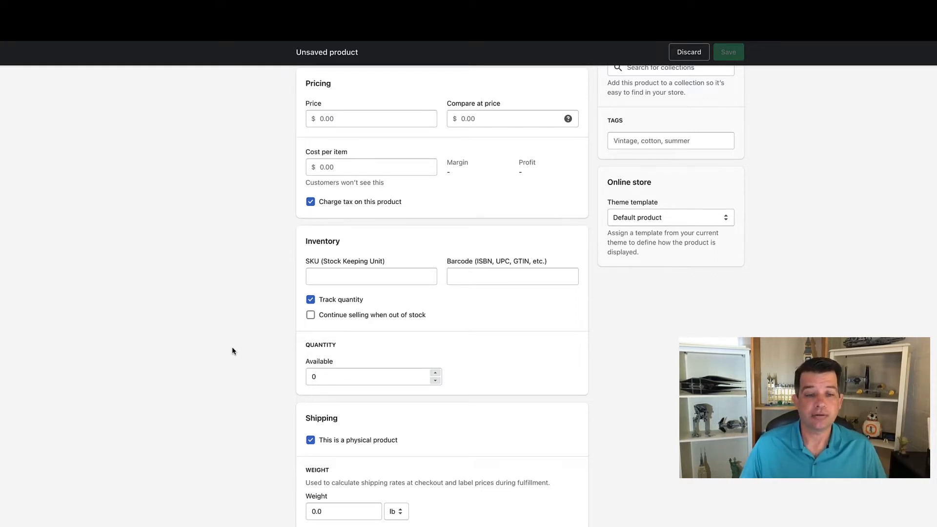
scroll(224, 378, down, 5)
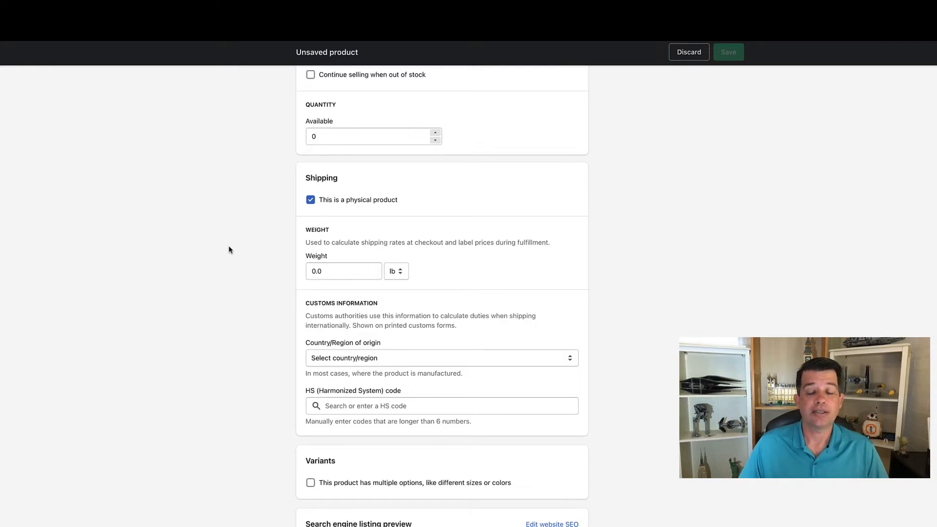
click(402, 274)
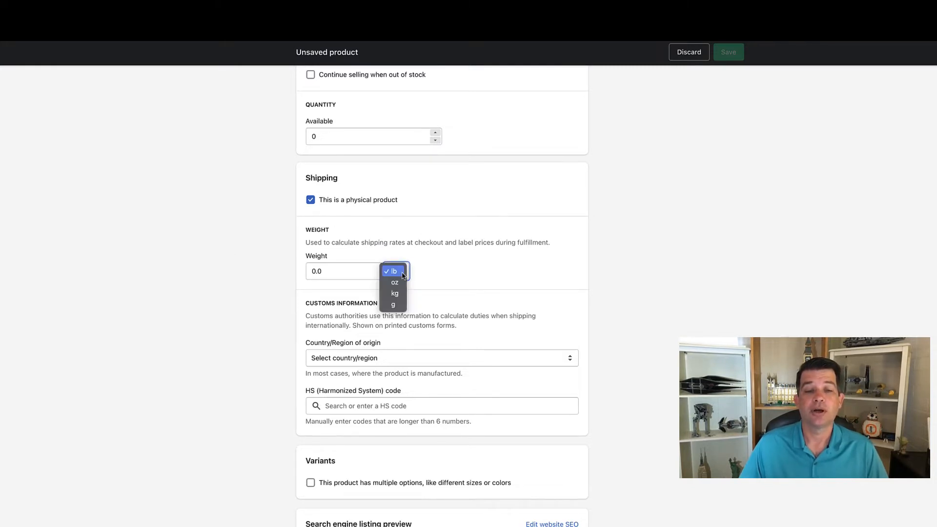
click(236, 258)
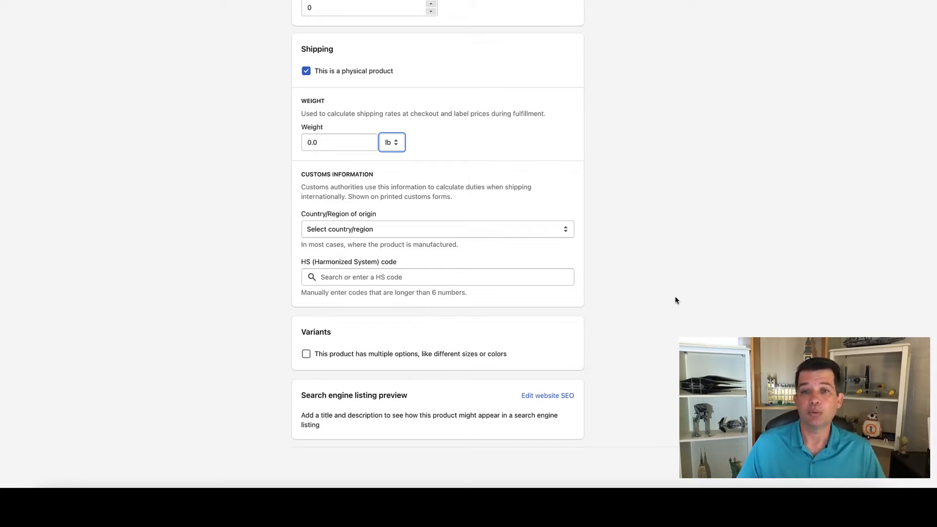
Step: Examine the product status options and the new product's sales channel, organization, collections, tags and theme template settings
scroll(673, 302, up, 15)
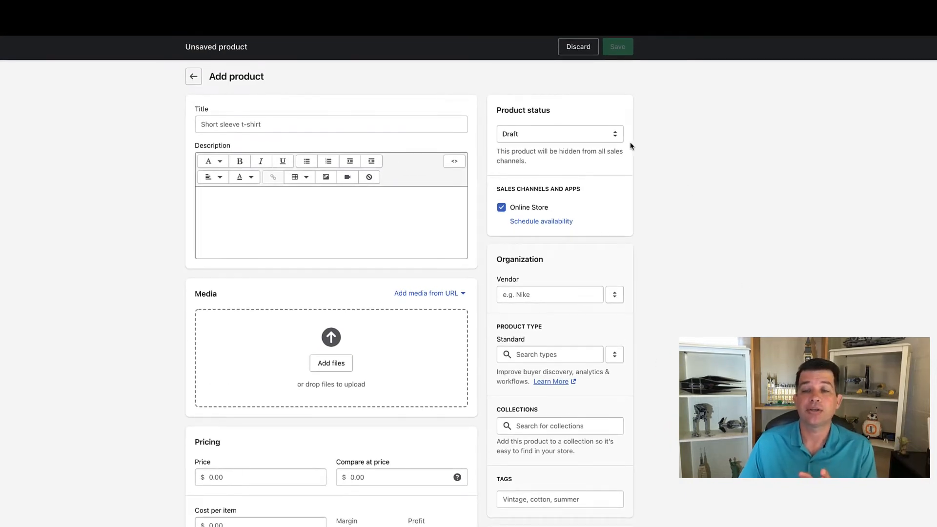
click(617, 139)
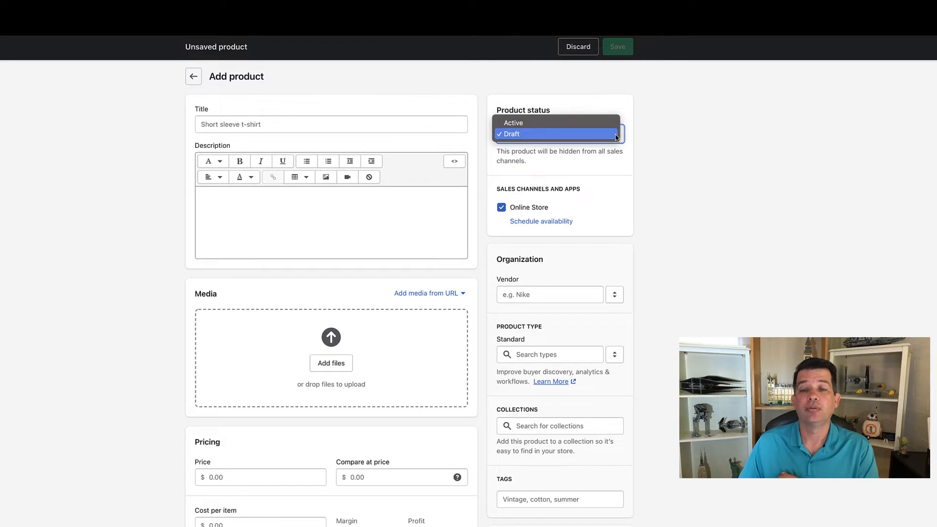
click(684, 176)
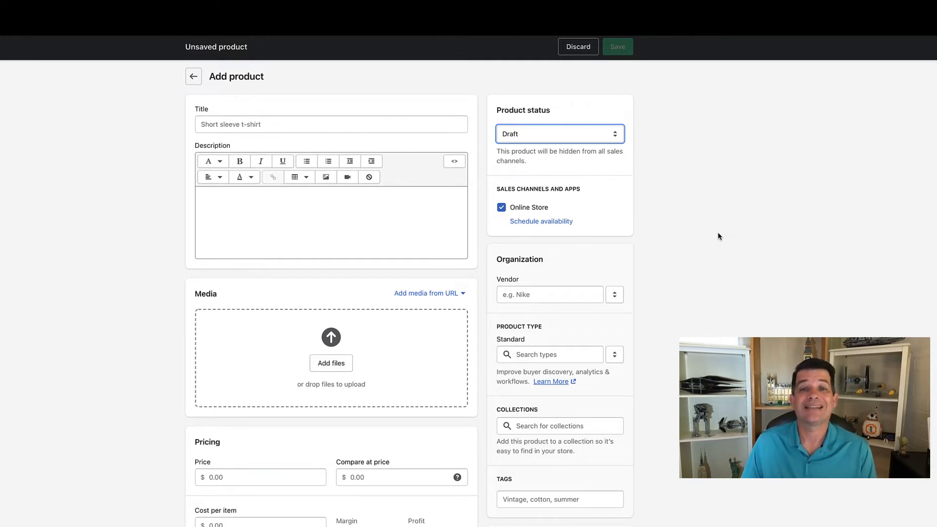
scroll(717, 236, down, 2)
scroll(717, 236, down, 3)
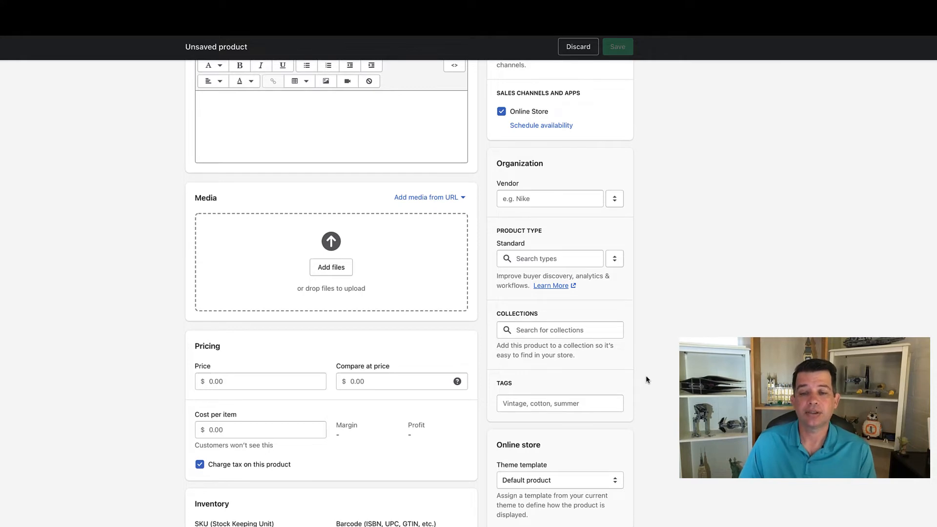
scroll(645, 378, down, 2)
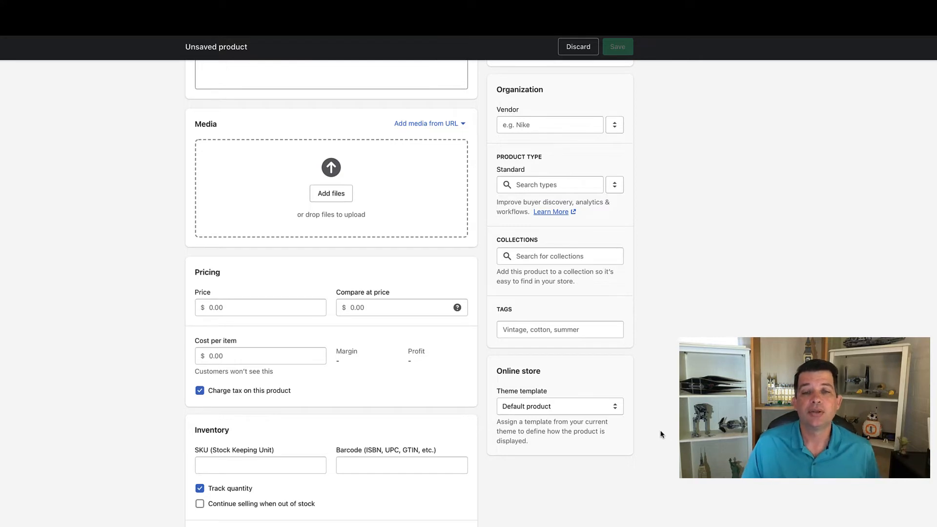
scroll(661, 434, up, 4)
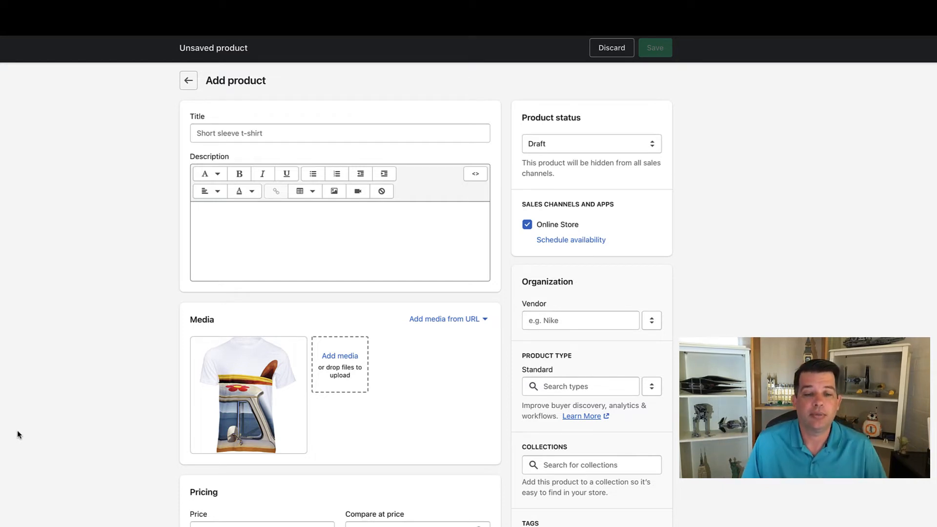
Step: Title the new product "Short Sleeve Surf Van & Surfboard T-Shirt"
click(222, 135)
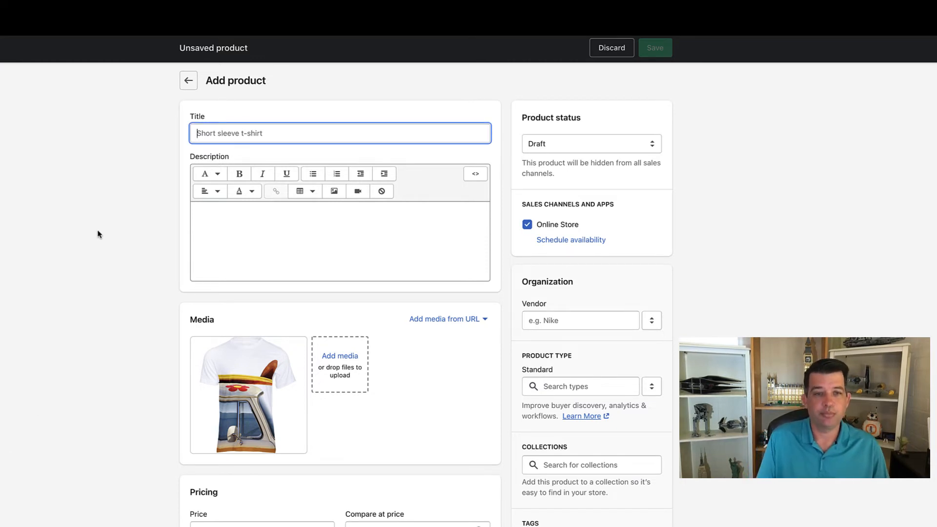
text(Short Sleeve )
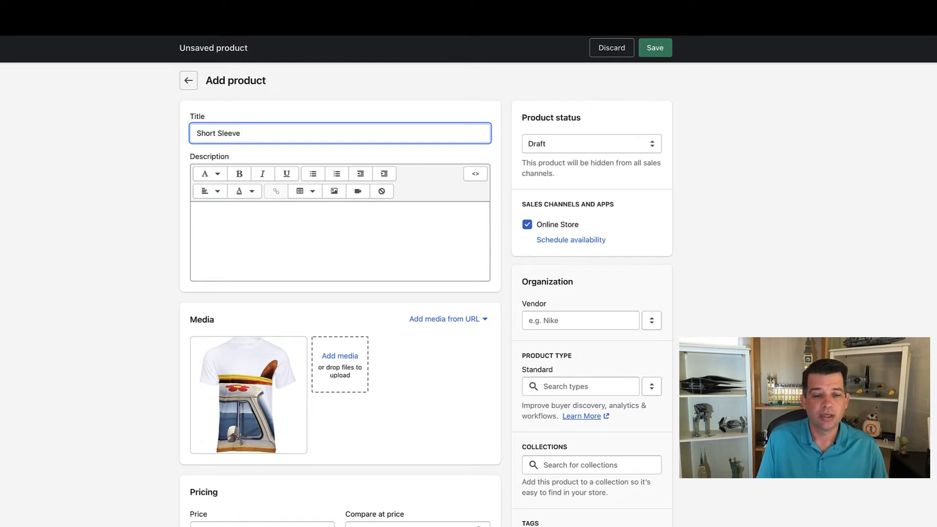
text(Surf Van)
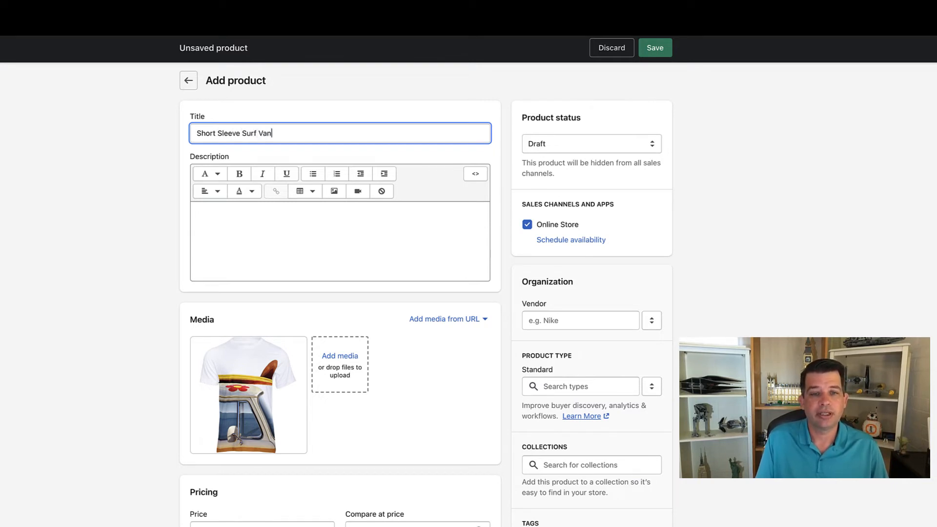
text( & S)
text(urf)
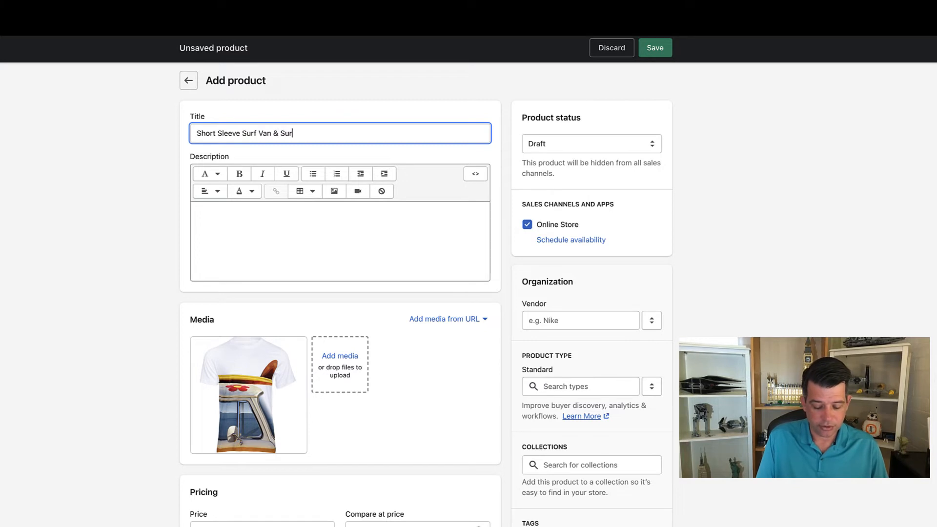
text(b)
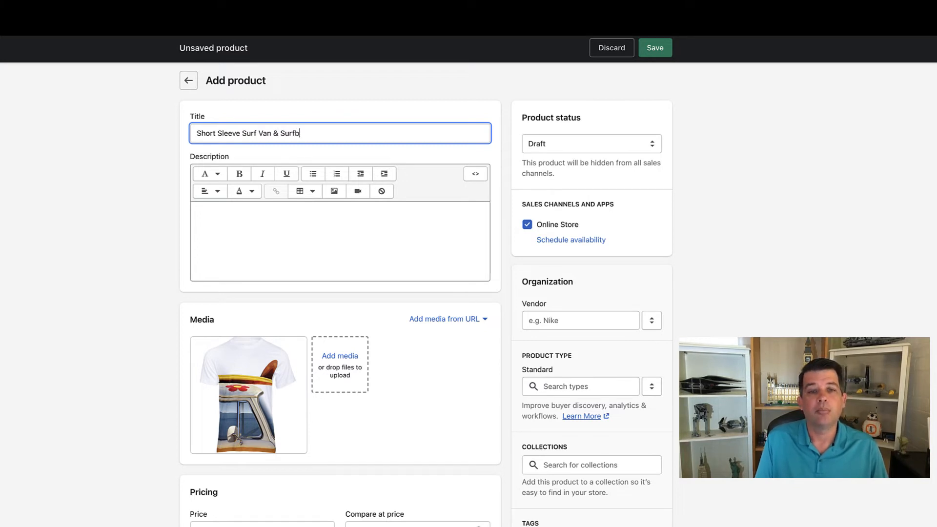
text(oard T)
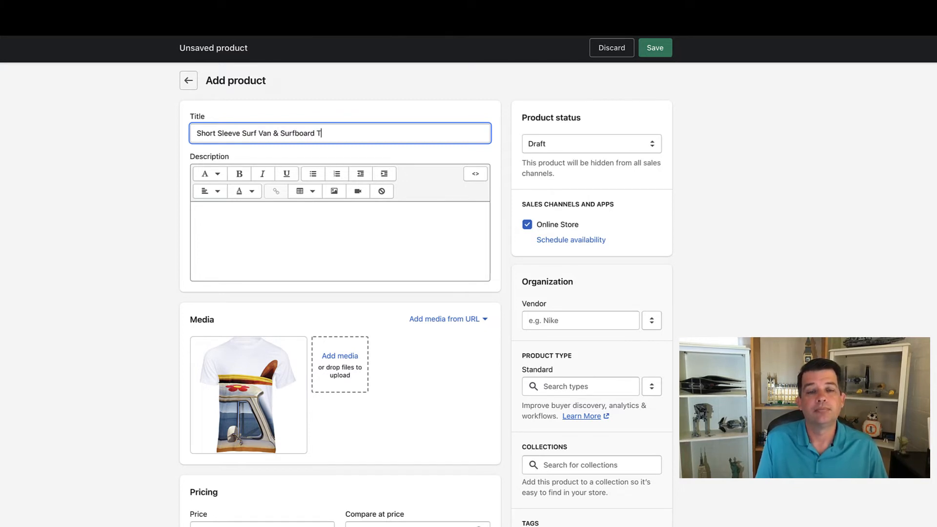
text(s)
key(BackSpace)
text(-)
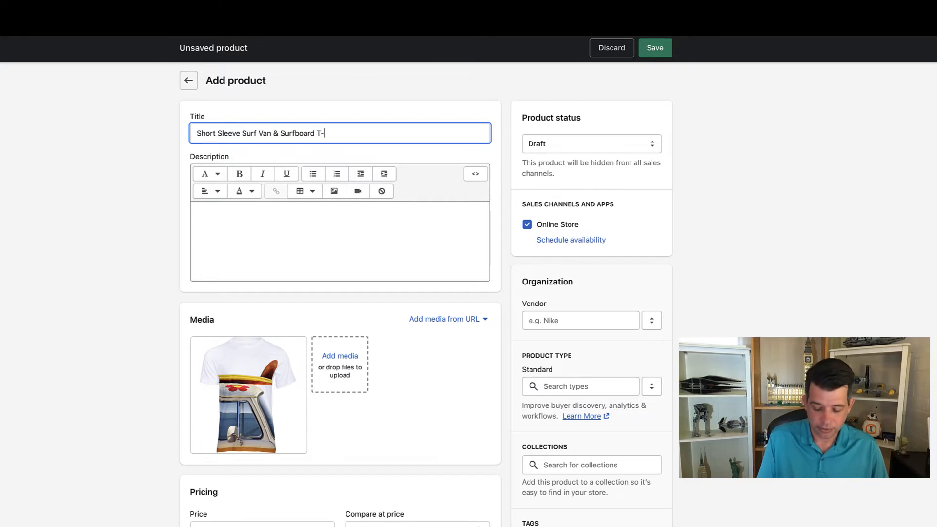
text(Shirt)
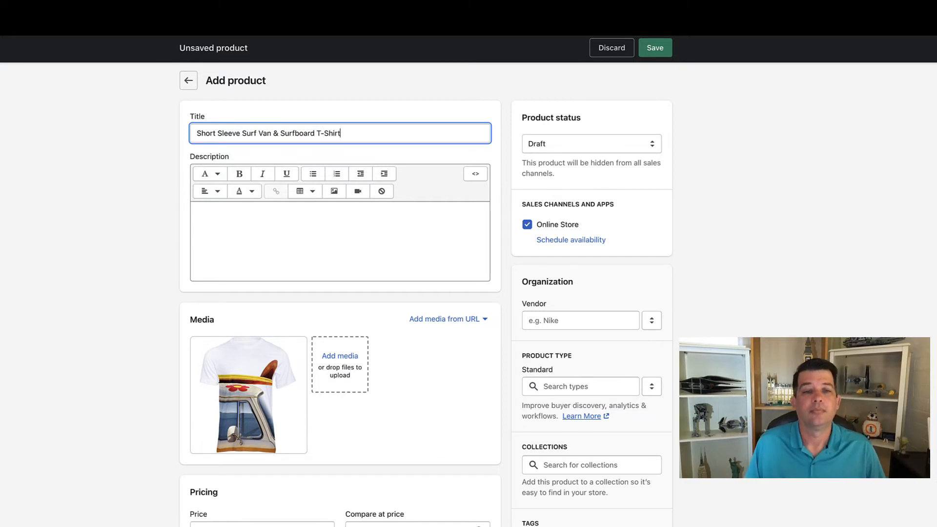
Step: Enter "100% Cotton" and "Short Sleeve T-Shirt" as the first two lines of the product description
click(217, 216)
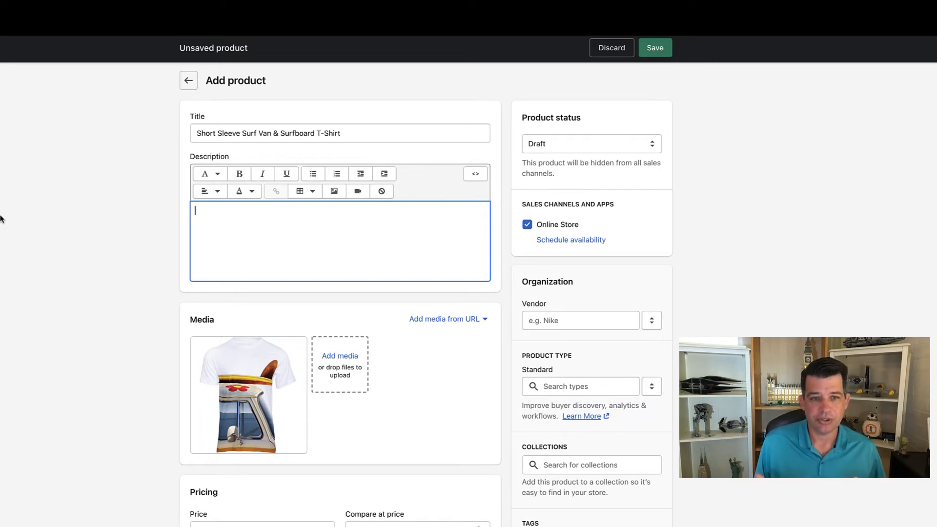
text(100)
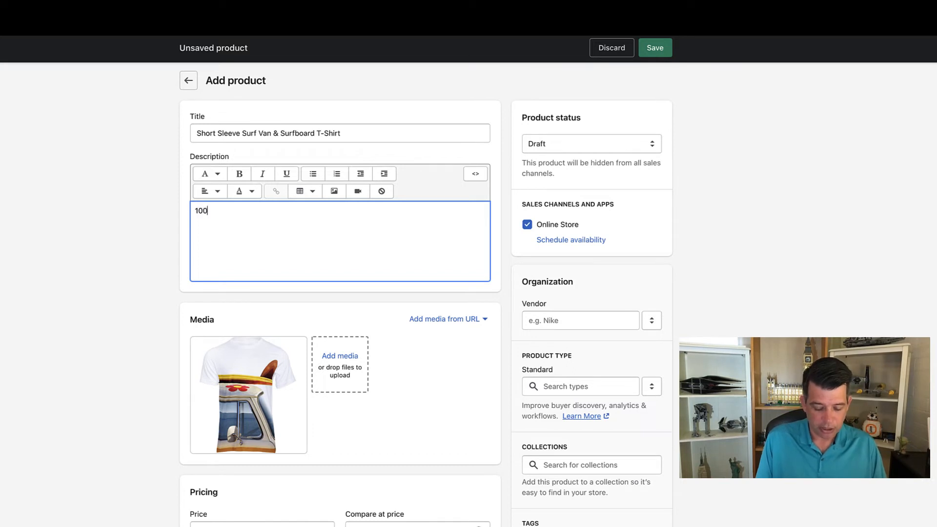
text(% Cotton)
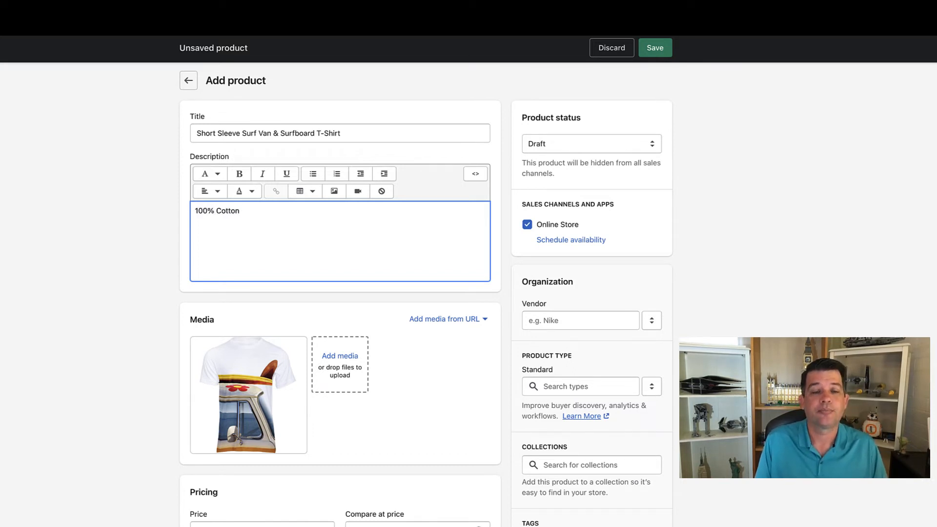
key(Return)
text(S)
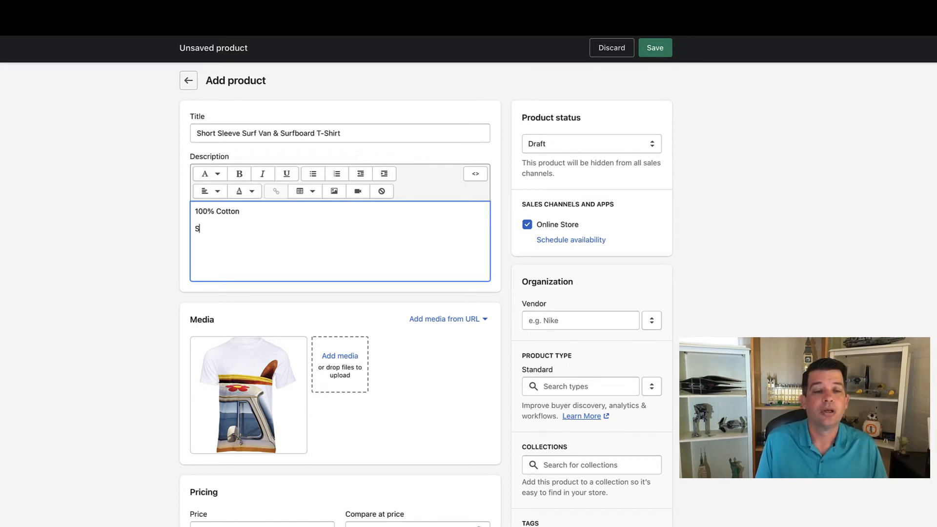
text(hort Sleeve)
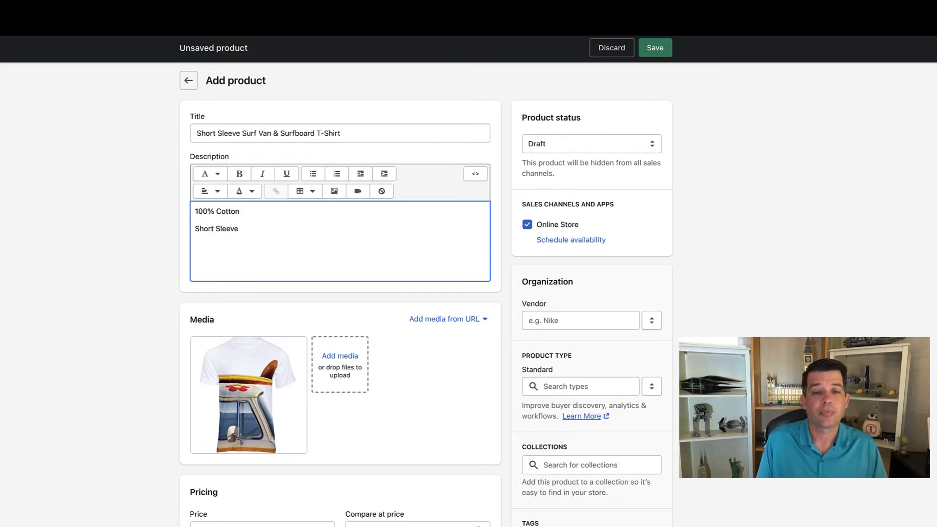
text( T-Shirt)
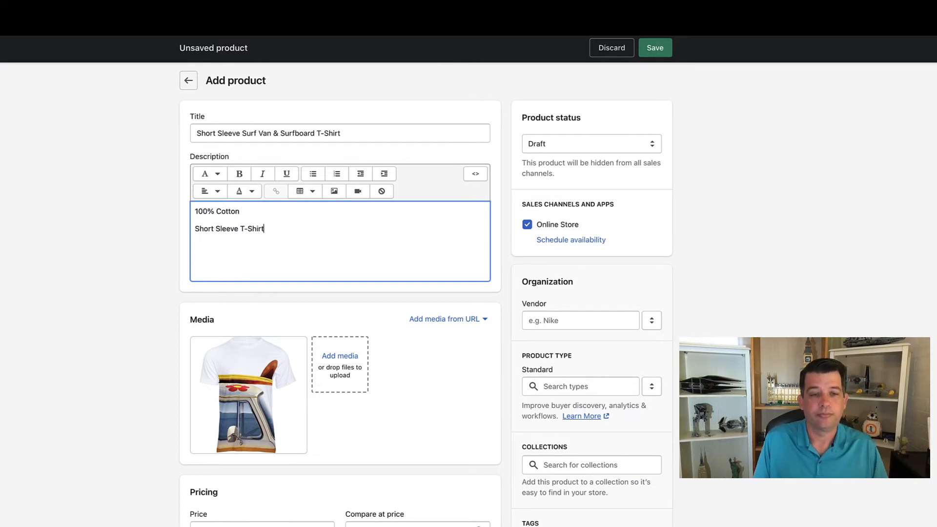
Step: Add a third description line reading "Surf Van & Surfboard T-shirt for a casual look with quality printing and materials."
key(Return)
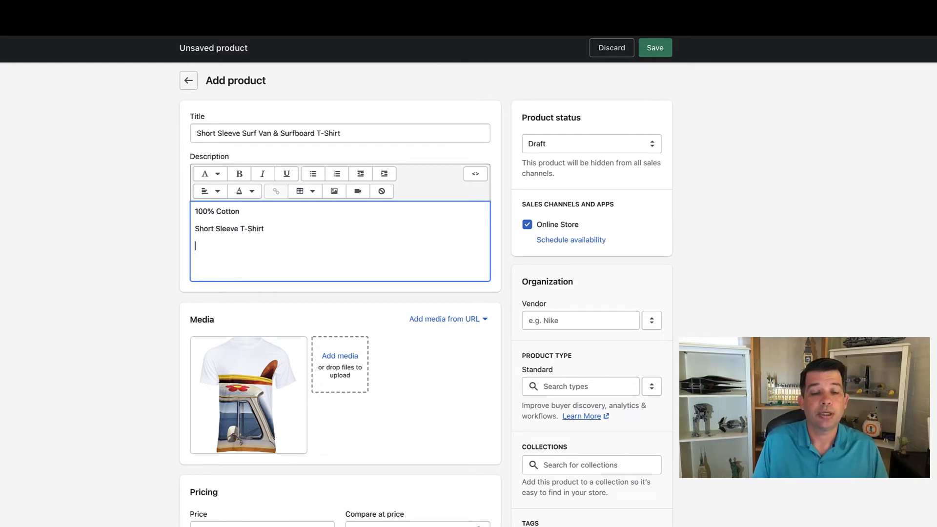
text(Sur)
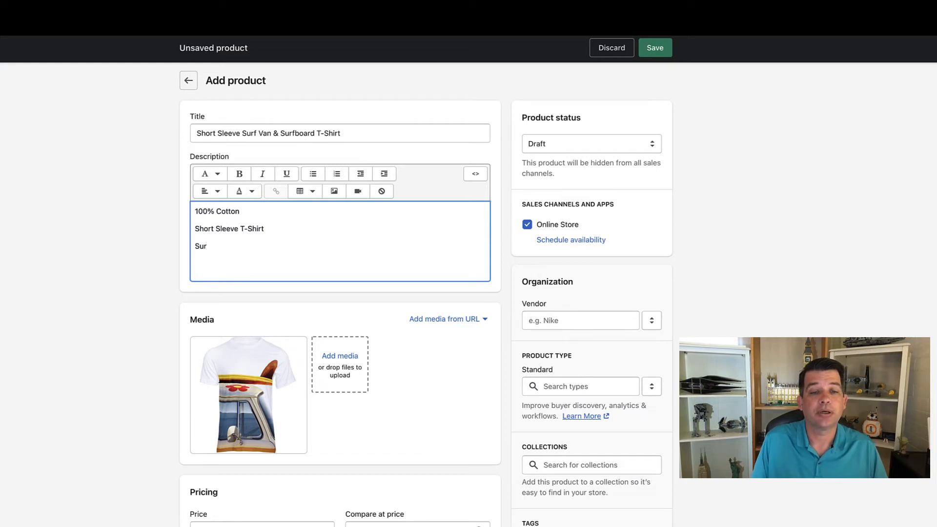
text(f Van )
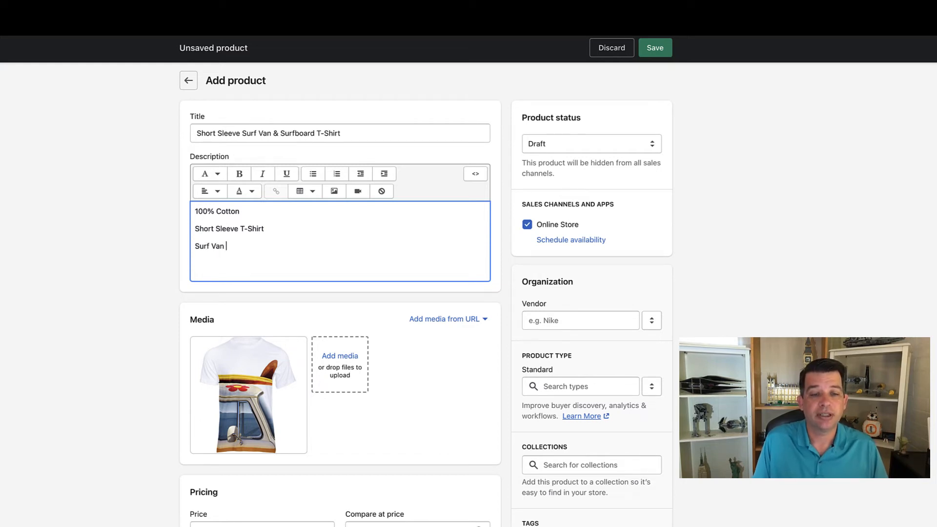
text(& Surf)
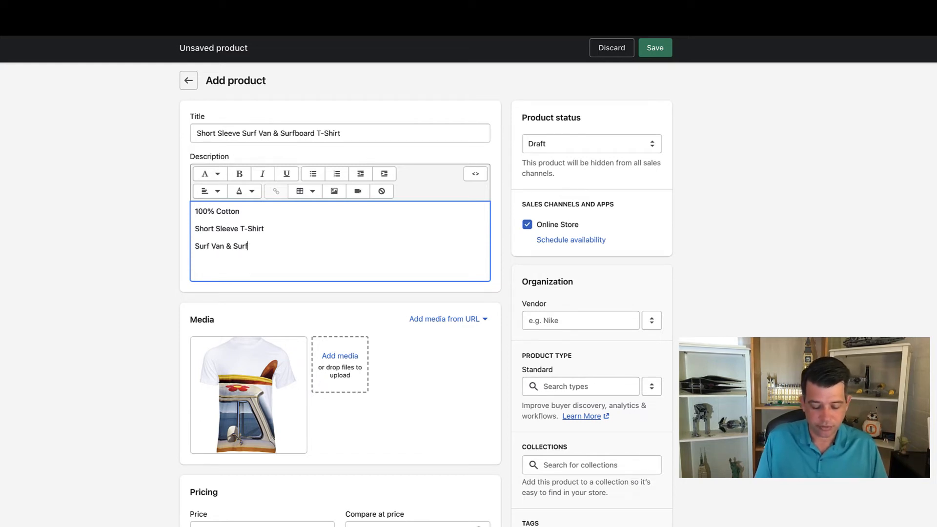
text(board)
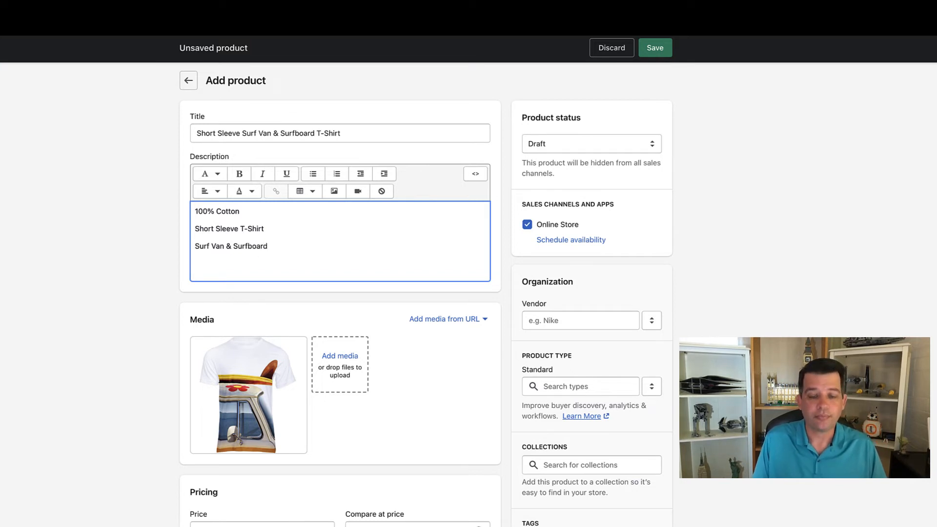
text( T-shirt)
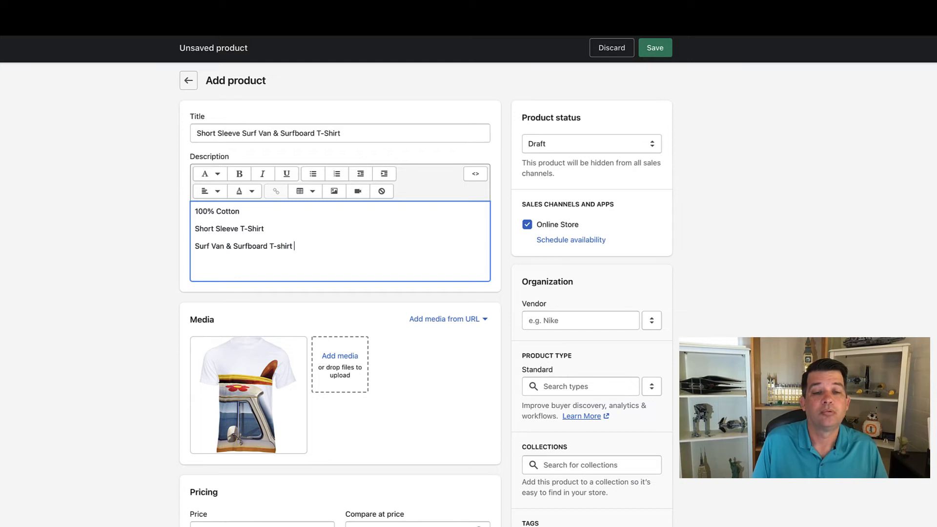
text( for a ca)
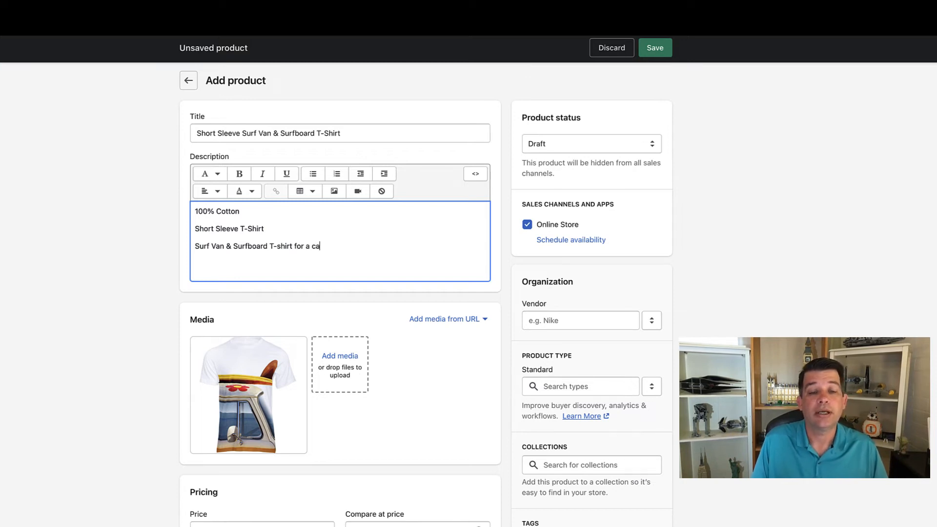
text(sual look)
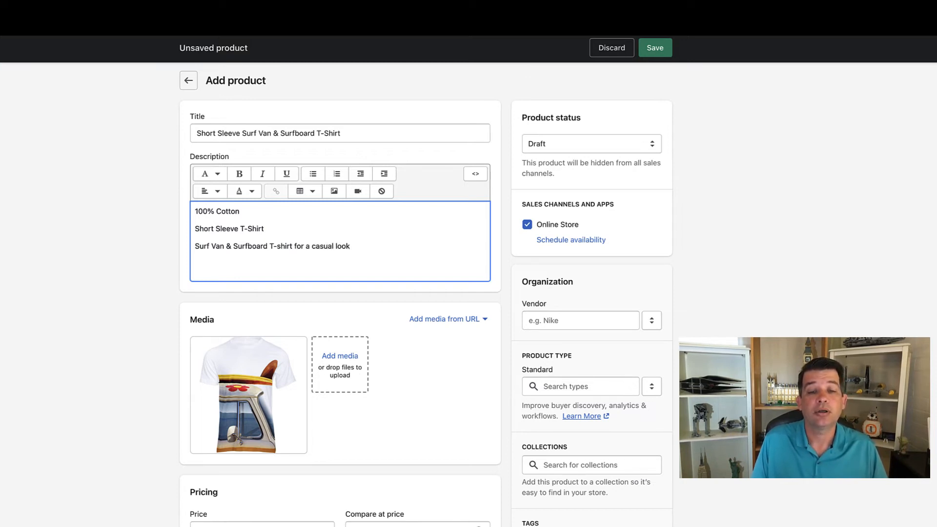
text( with qu)
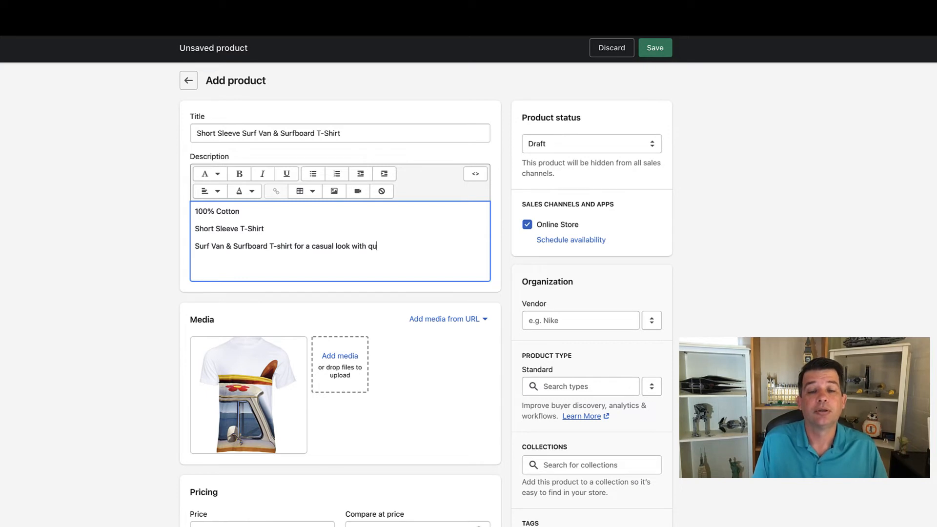
text(ality printing and mat)
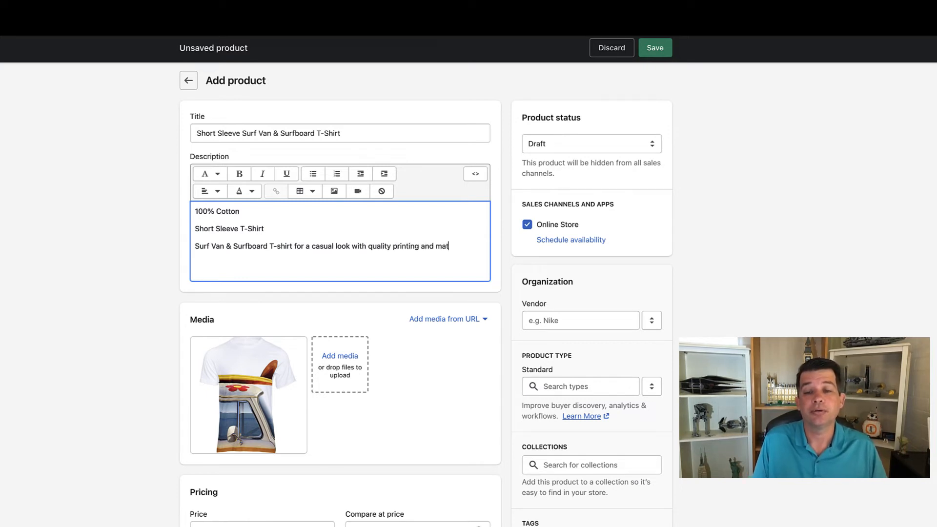
text(erials.)
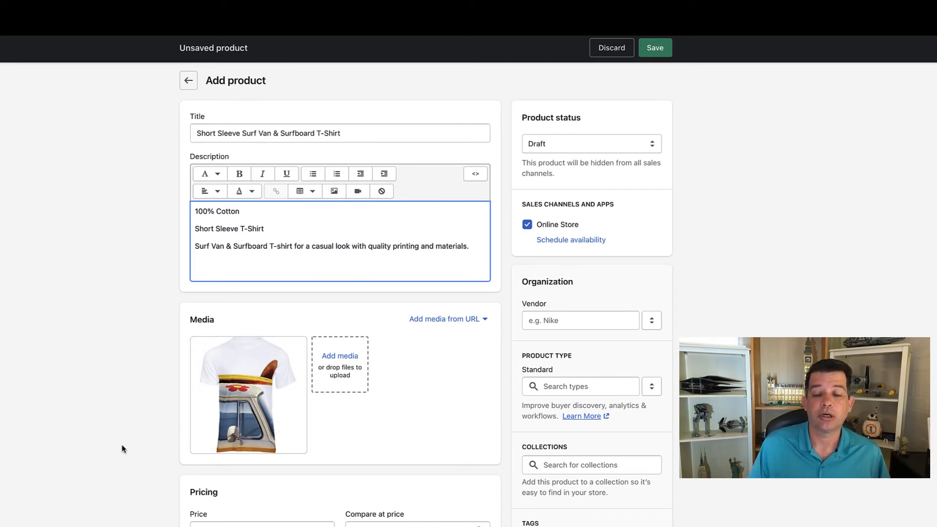
Step: Set the product's price to $30.00 and its cost per item to $22.00
scroll(123, 449, down, 5)
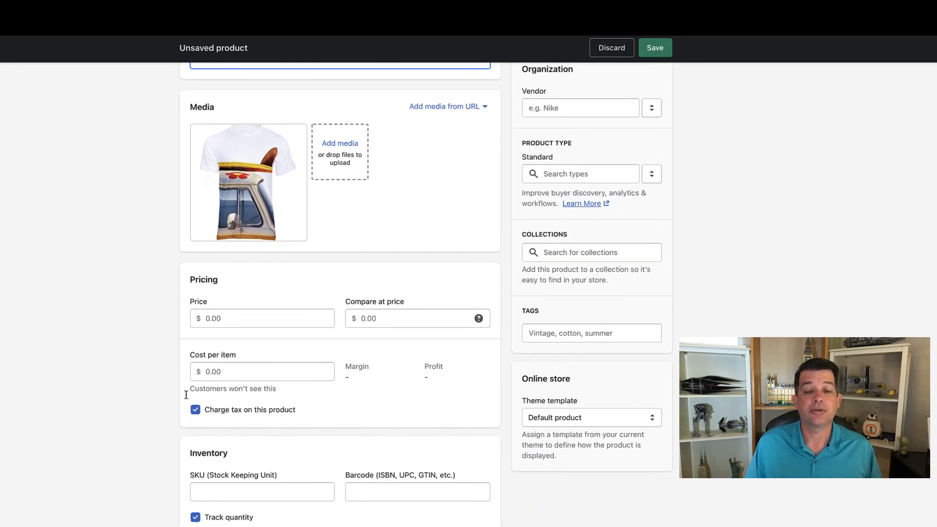
click(231, 319)
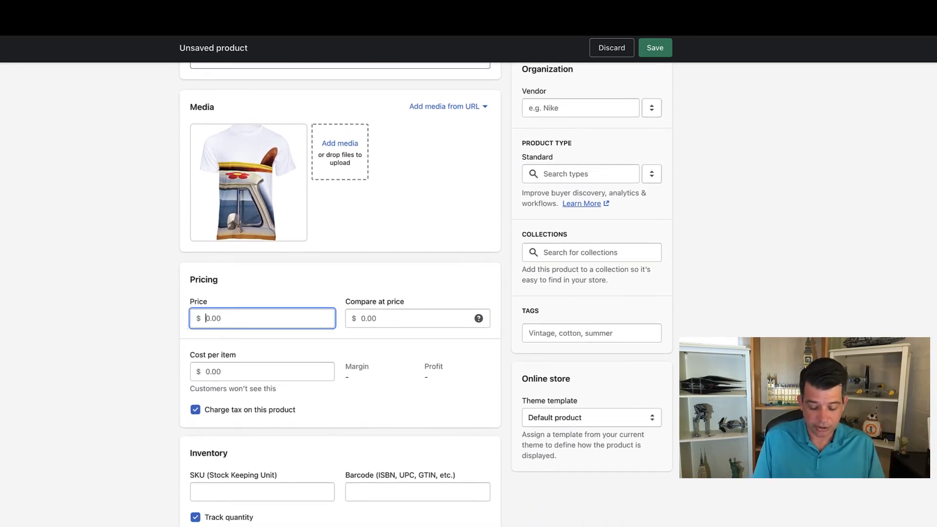
text(30.00)
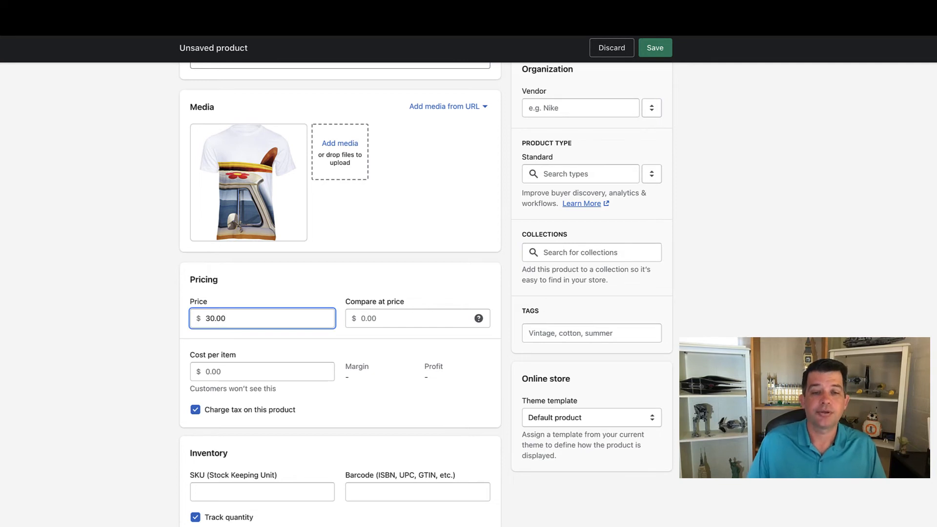
click(244, 372)
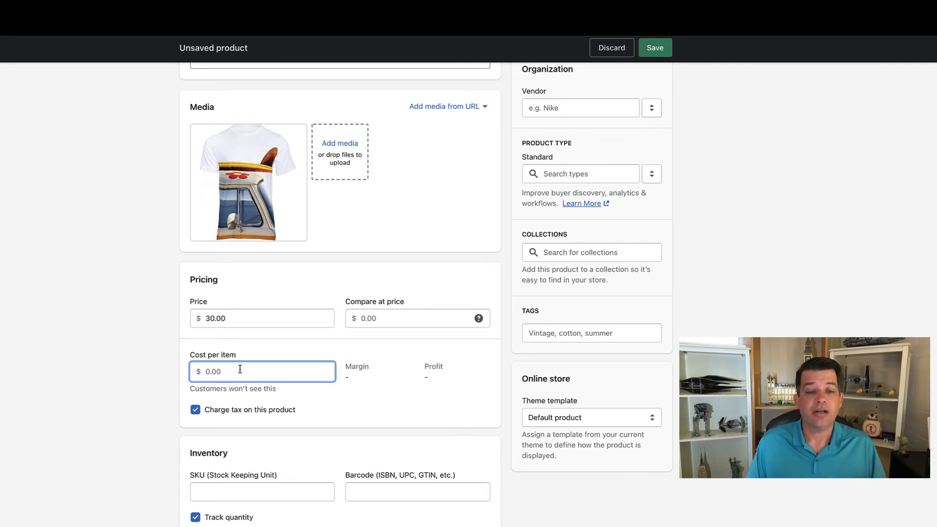
text(22)
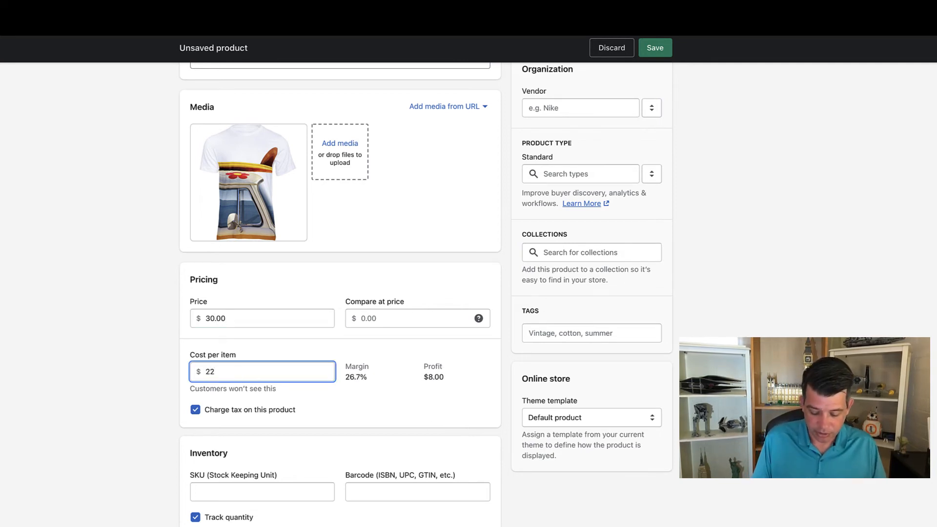
text(.00)
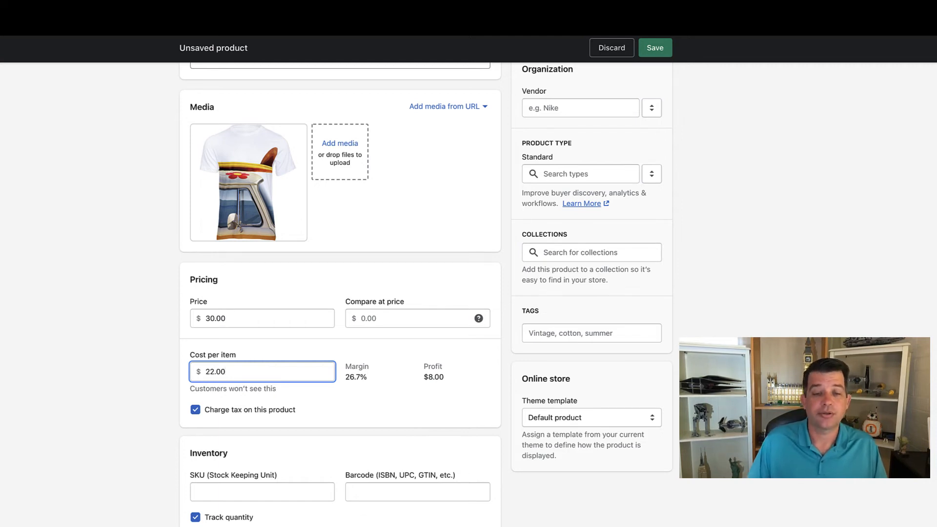
click(376, 410)
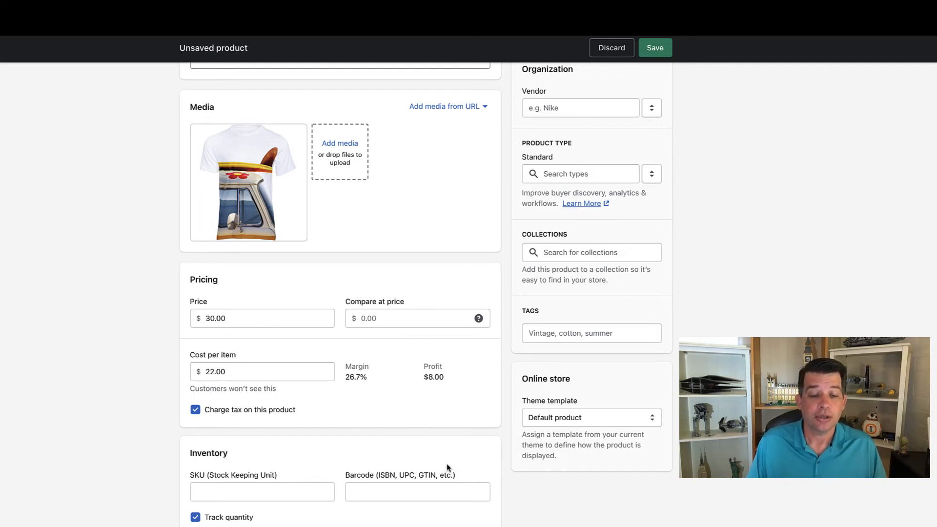
Step: Set the available inventory quantity of the T-shirt to 10
scroll(446, 469, down, 3)
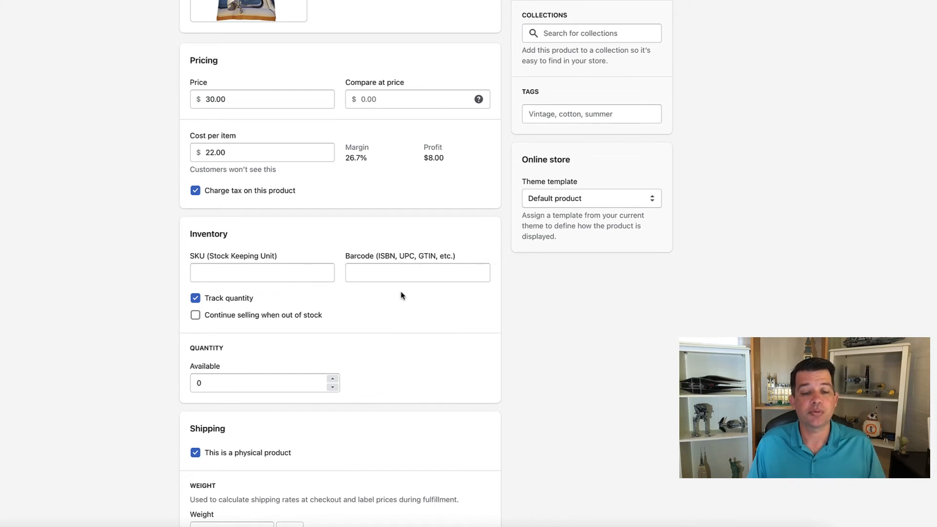
click(332, 379)
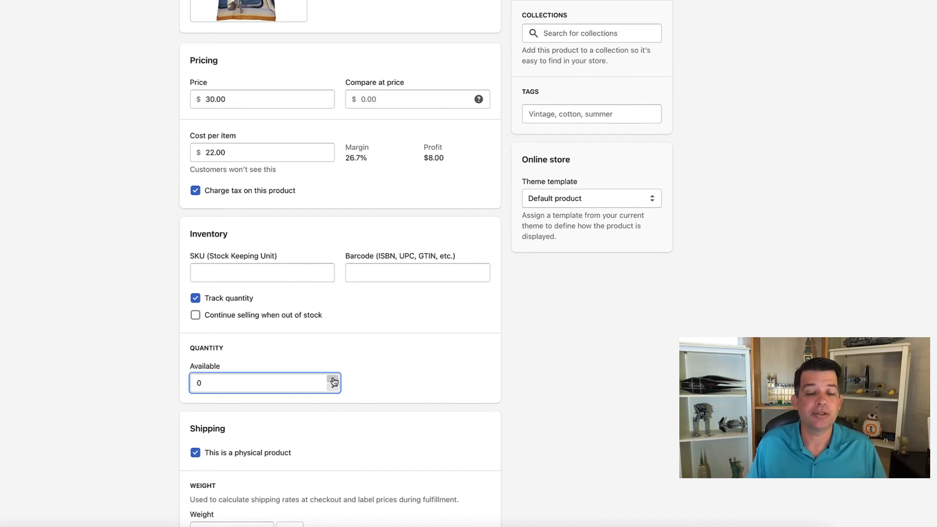
click(333, 379)
click(333, 379)
click(332, 379)
click(333, 379)
click(334, 379)
click(333, 379)
click(333, 379)
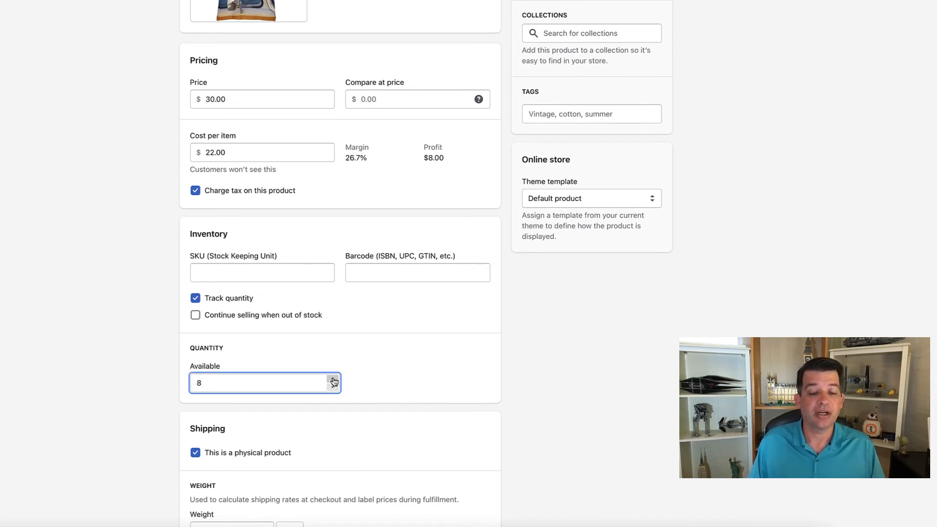
click(333, 380)
click(333, 379)
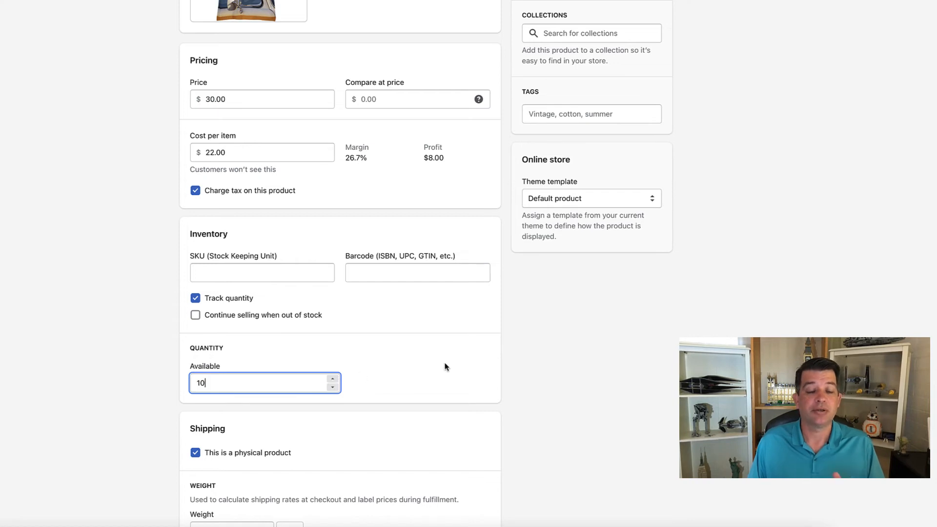
Step: Set the product's shipping weight to 5.0 oz
scroll(444, 366, down, 2)
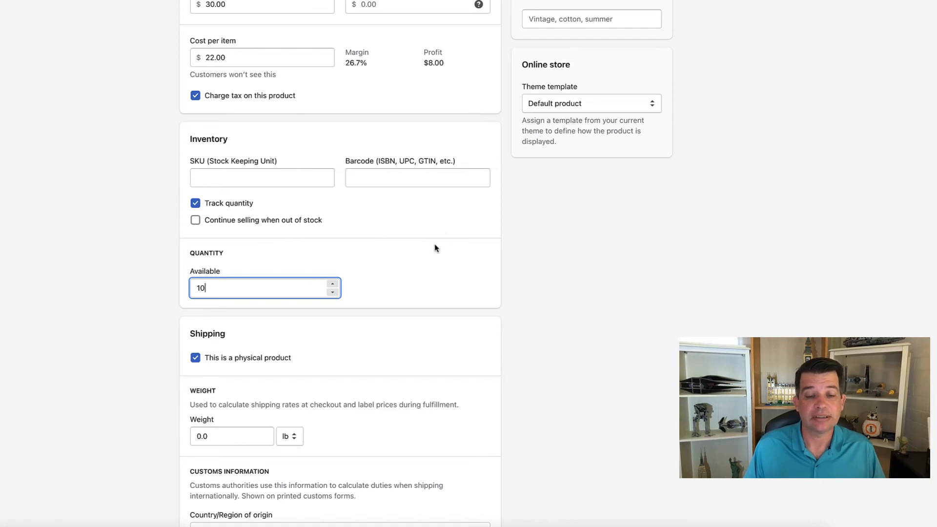
scroll(434, 246, down, 5)
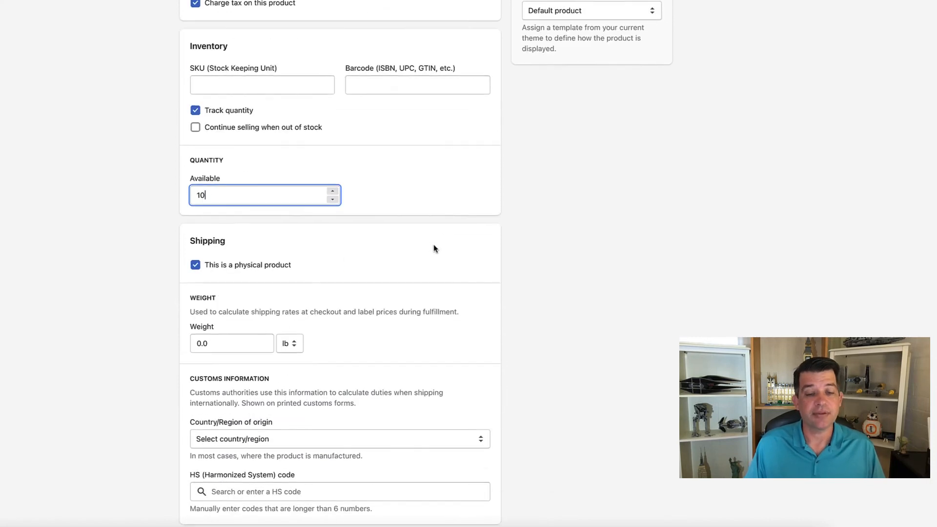
scroll(478, 259, down, 1)
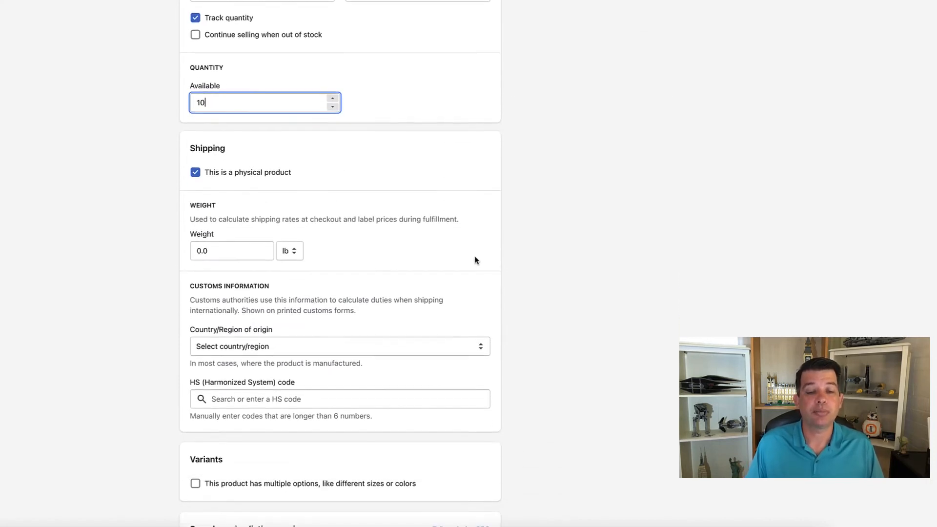
click(294, 249)
click(285, 263)
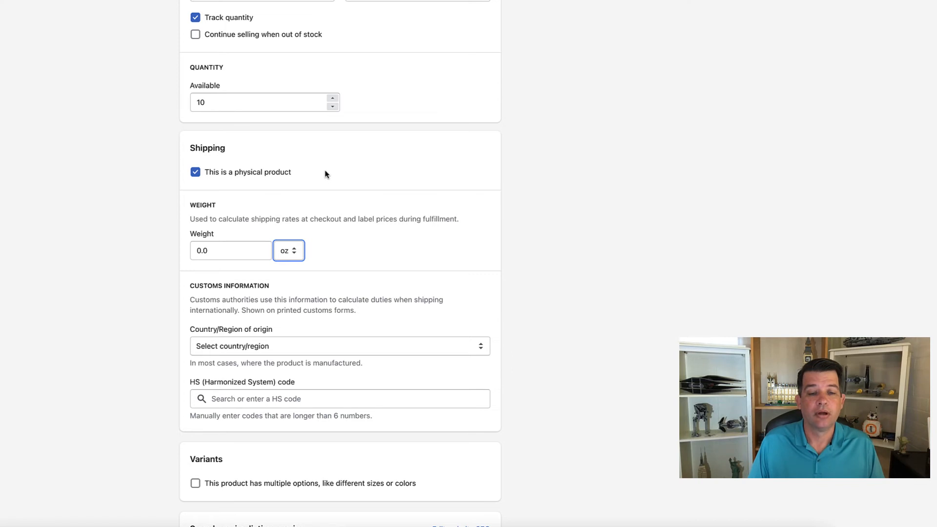
click(211, 249)
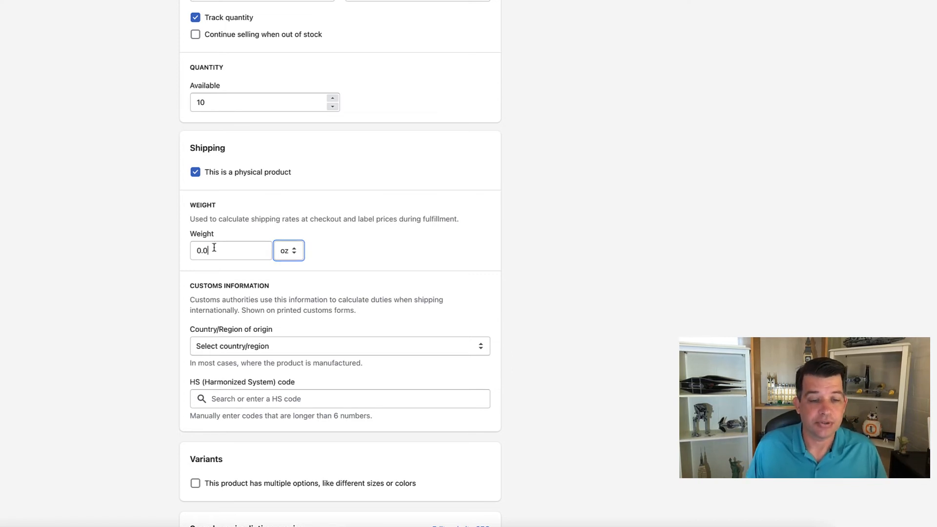
text(5)
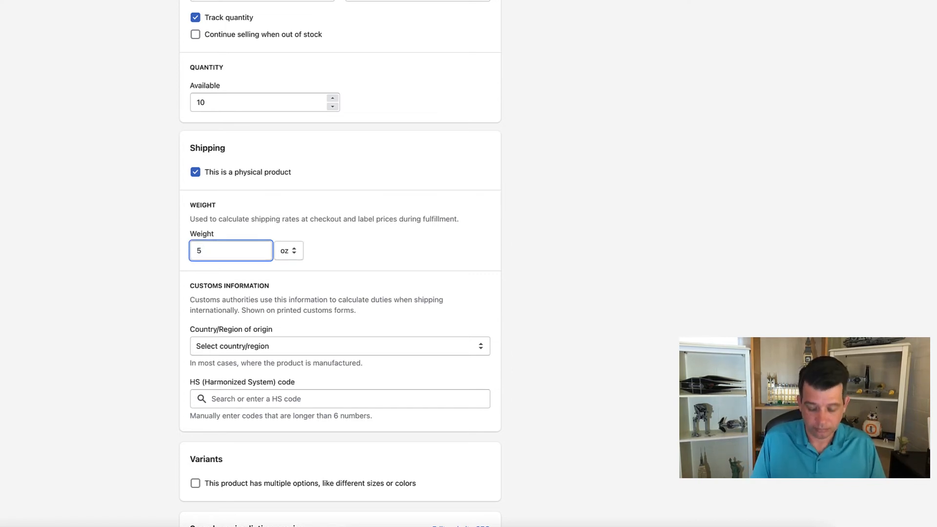
text(.0)
click(483, 254)
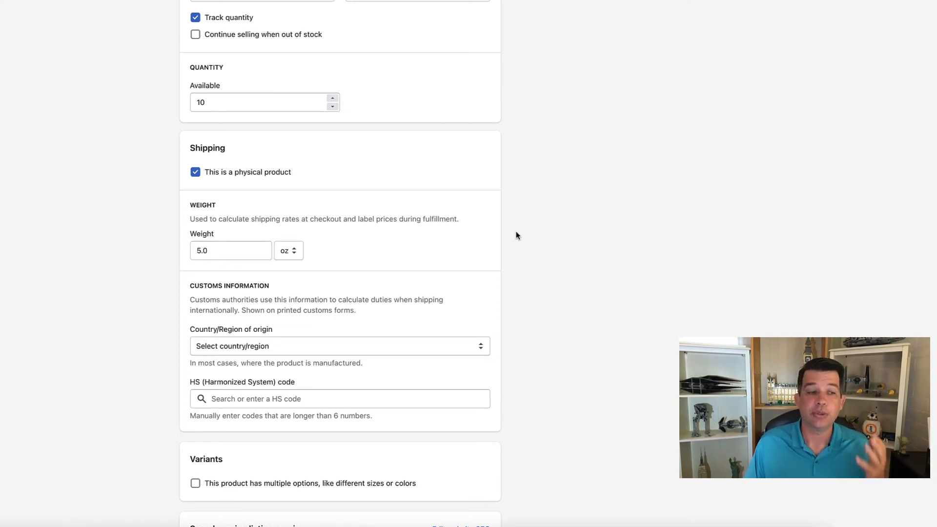
Step: Add the tags Tshirt, Surf and Cotton to the T-shirt product
scroll(518, 236, down, 3)
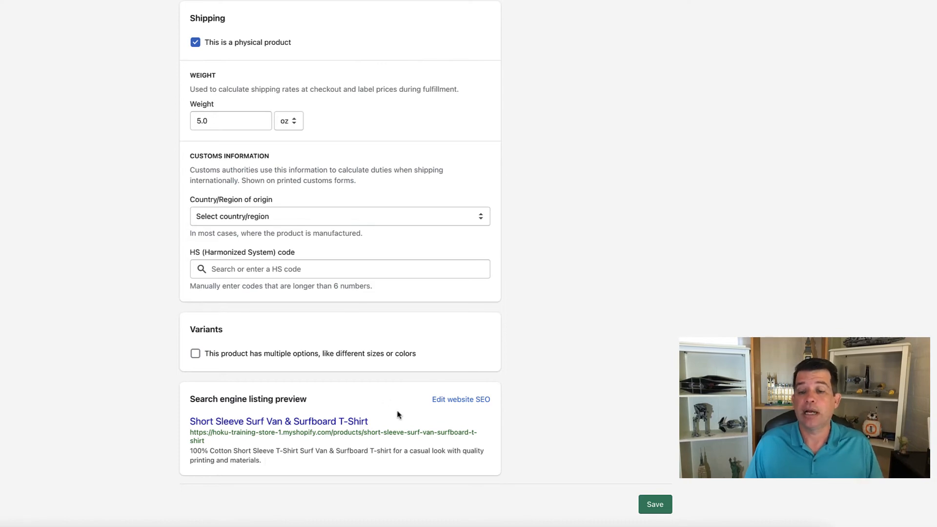
scroll(417, 407, up, 12)
scroll(417, 407, up, 1)
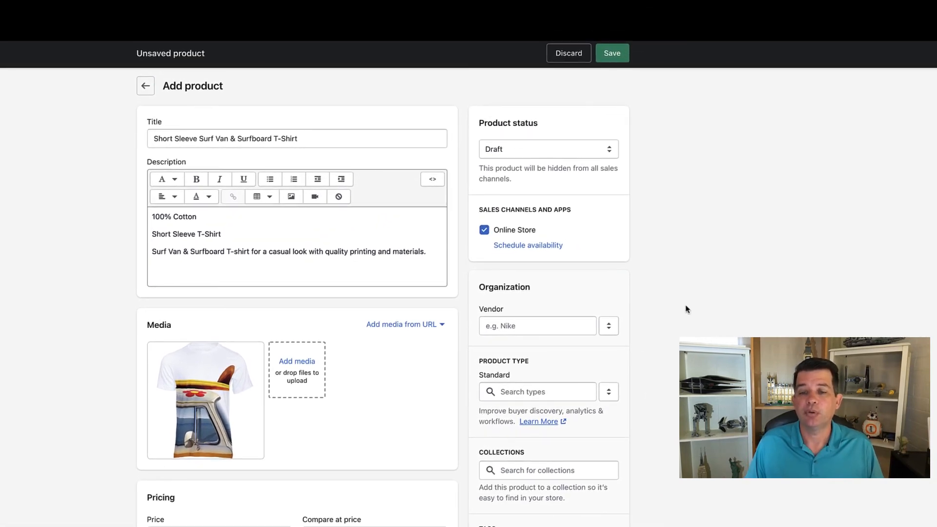
scroll(683, 315, down, 3)
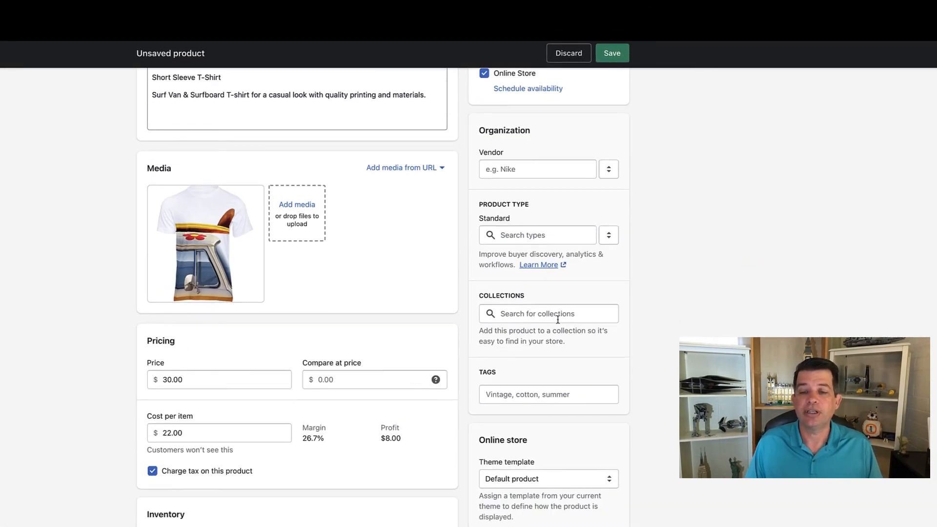
click(526, 398)
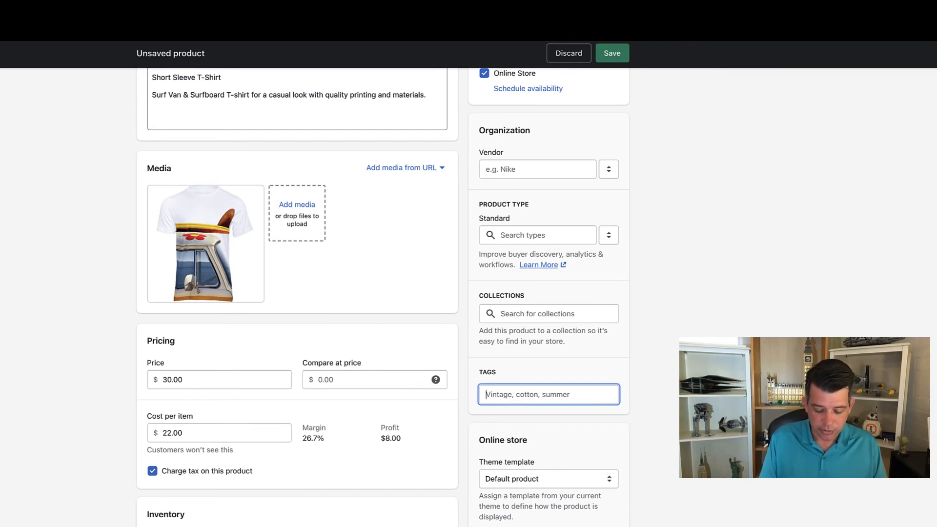
text(Tshirt)
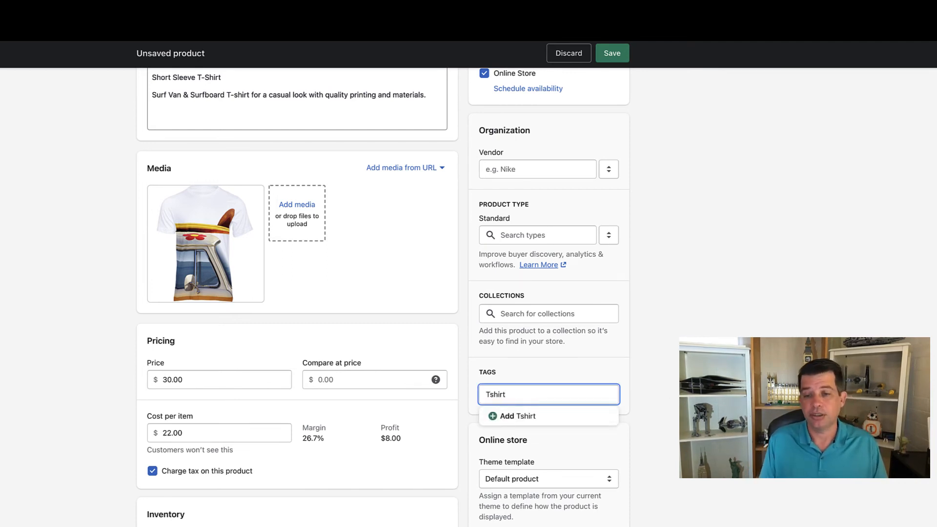
key(Return)
text(Surf)
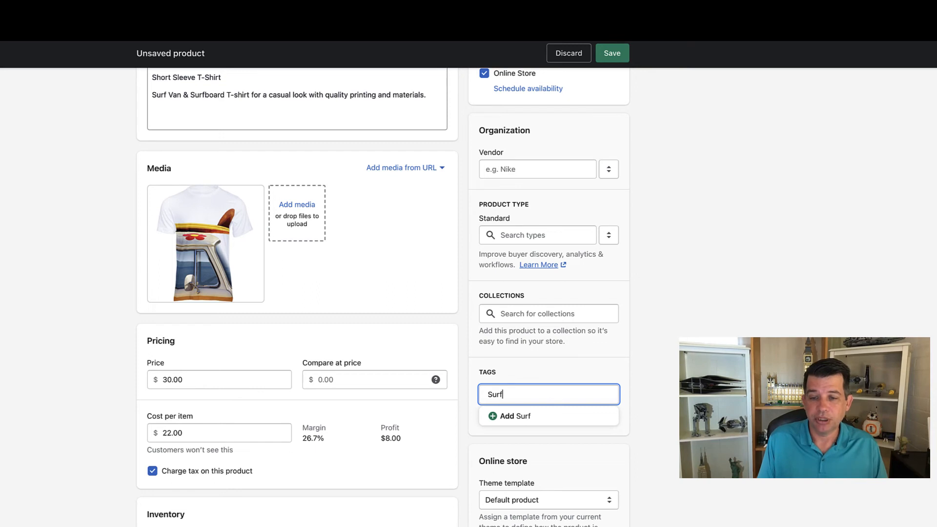
key(Return)
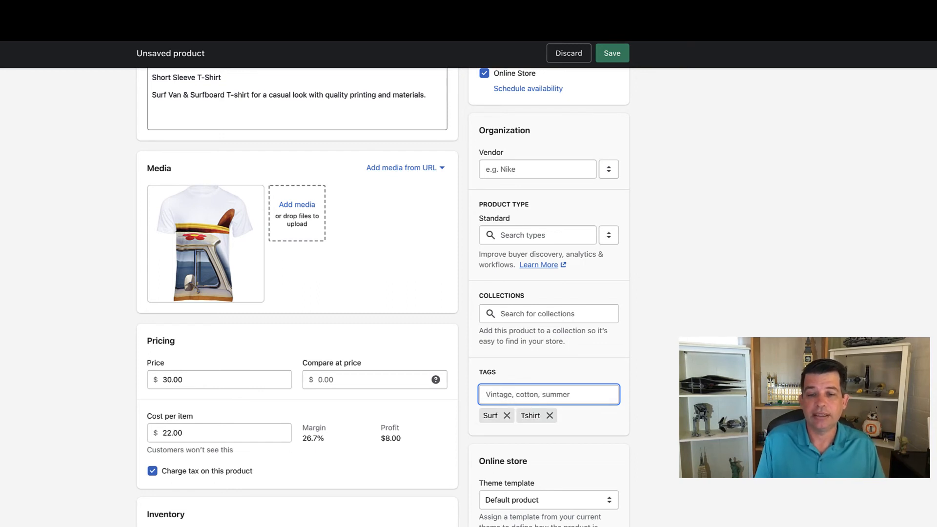
text(Cotton)
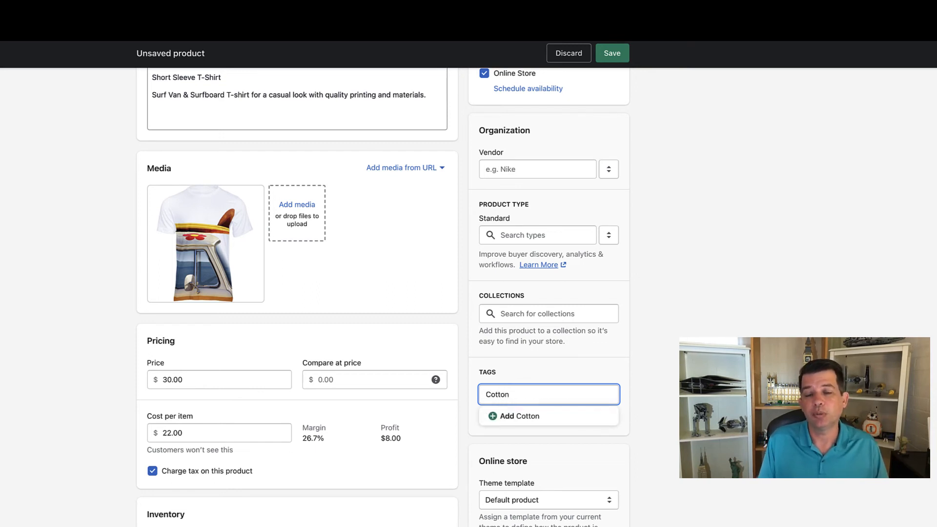
key(Return)
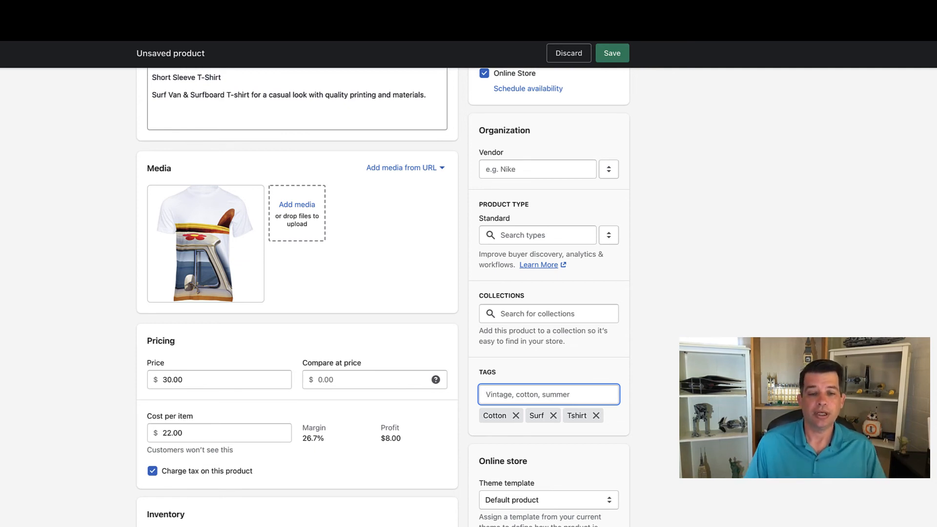
Step: Save the new T-shirt product with its status left as Draft and dismiss the confirmation banner
scroll(297, 228, up, 2)
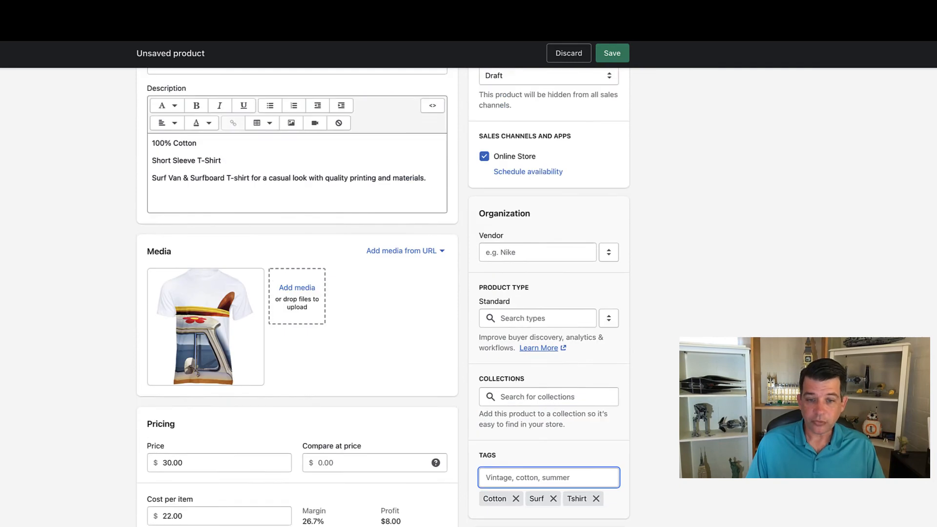
scroll(298, 273, up, 2)
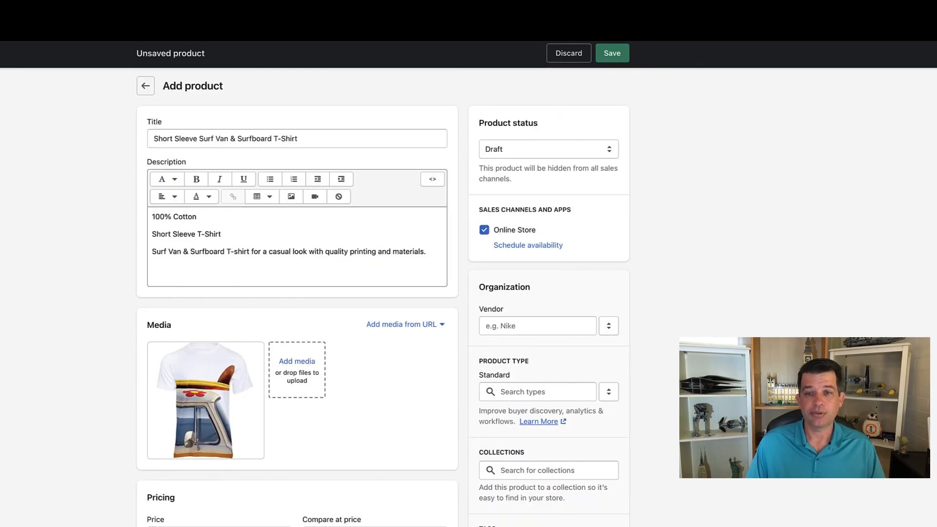
click(613, 52)
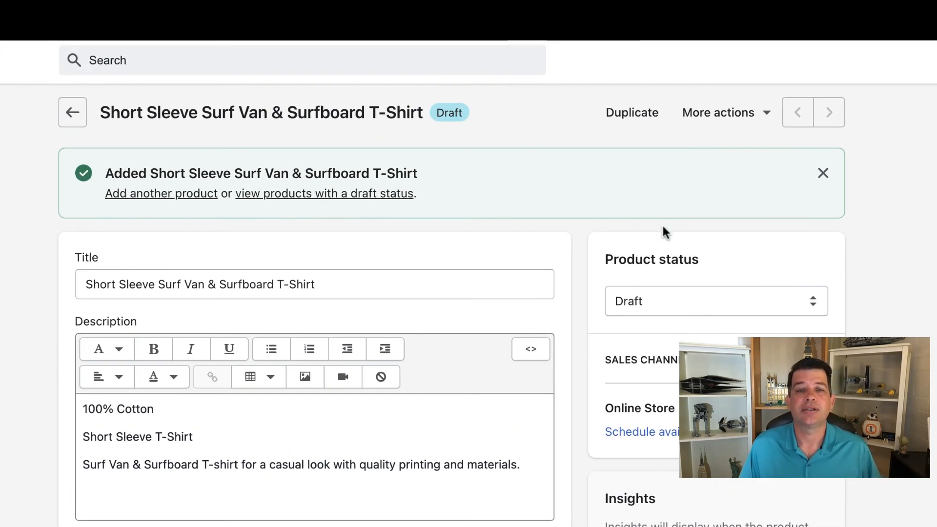
click(823, 174)
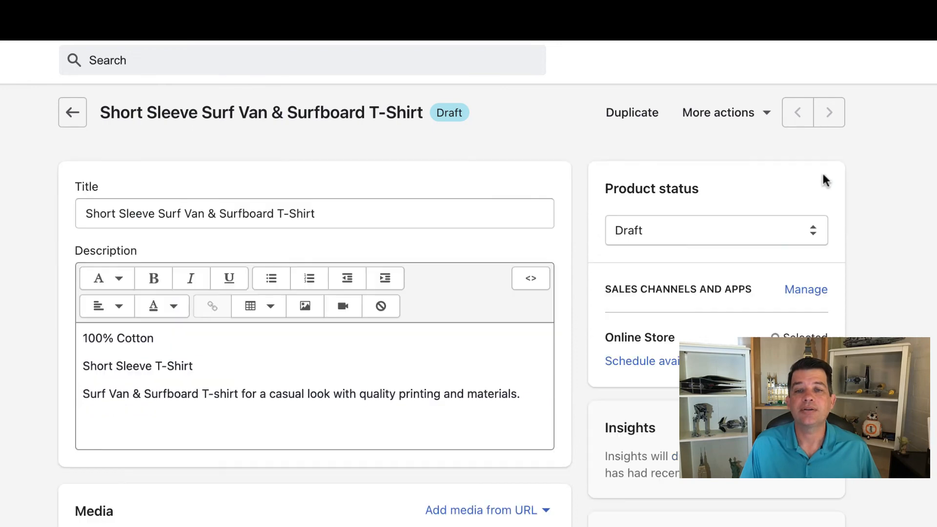
Step: Preview the draft T-shirt's storefront page and return to its product details in the store admin
click(765, 117)
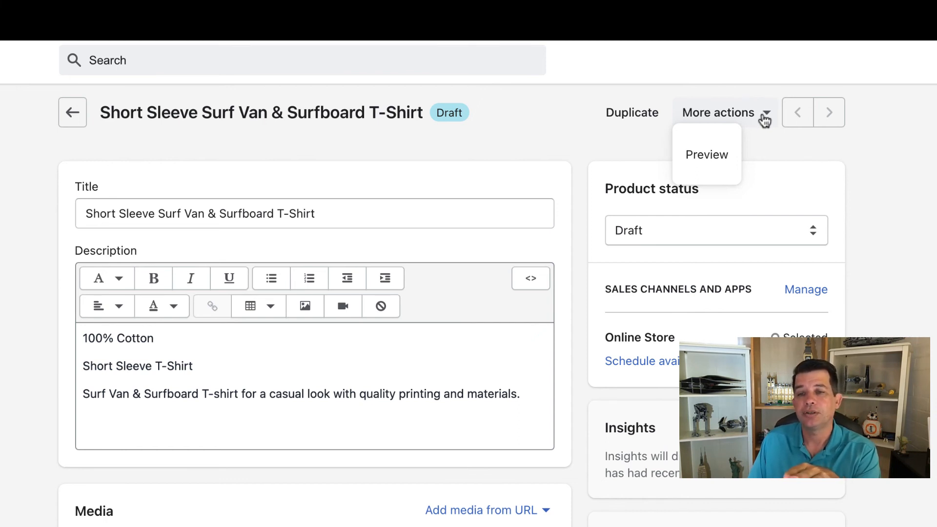
click(706, 157)
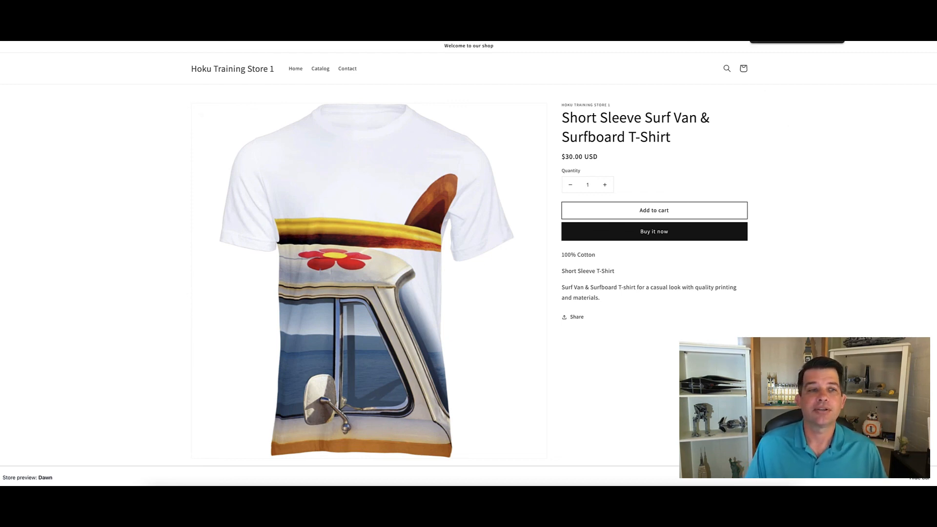
click(705, 35)
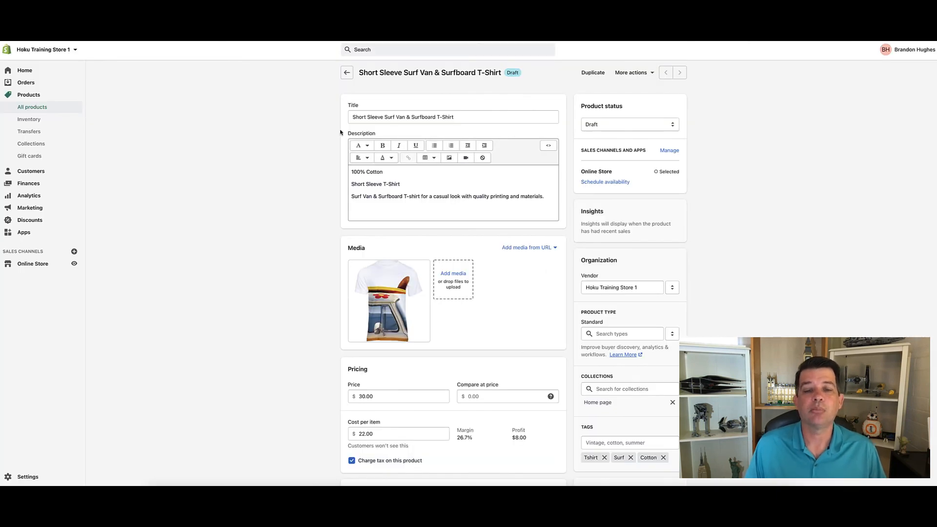